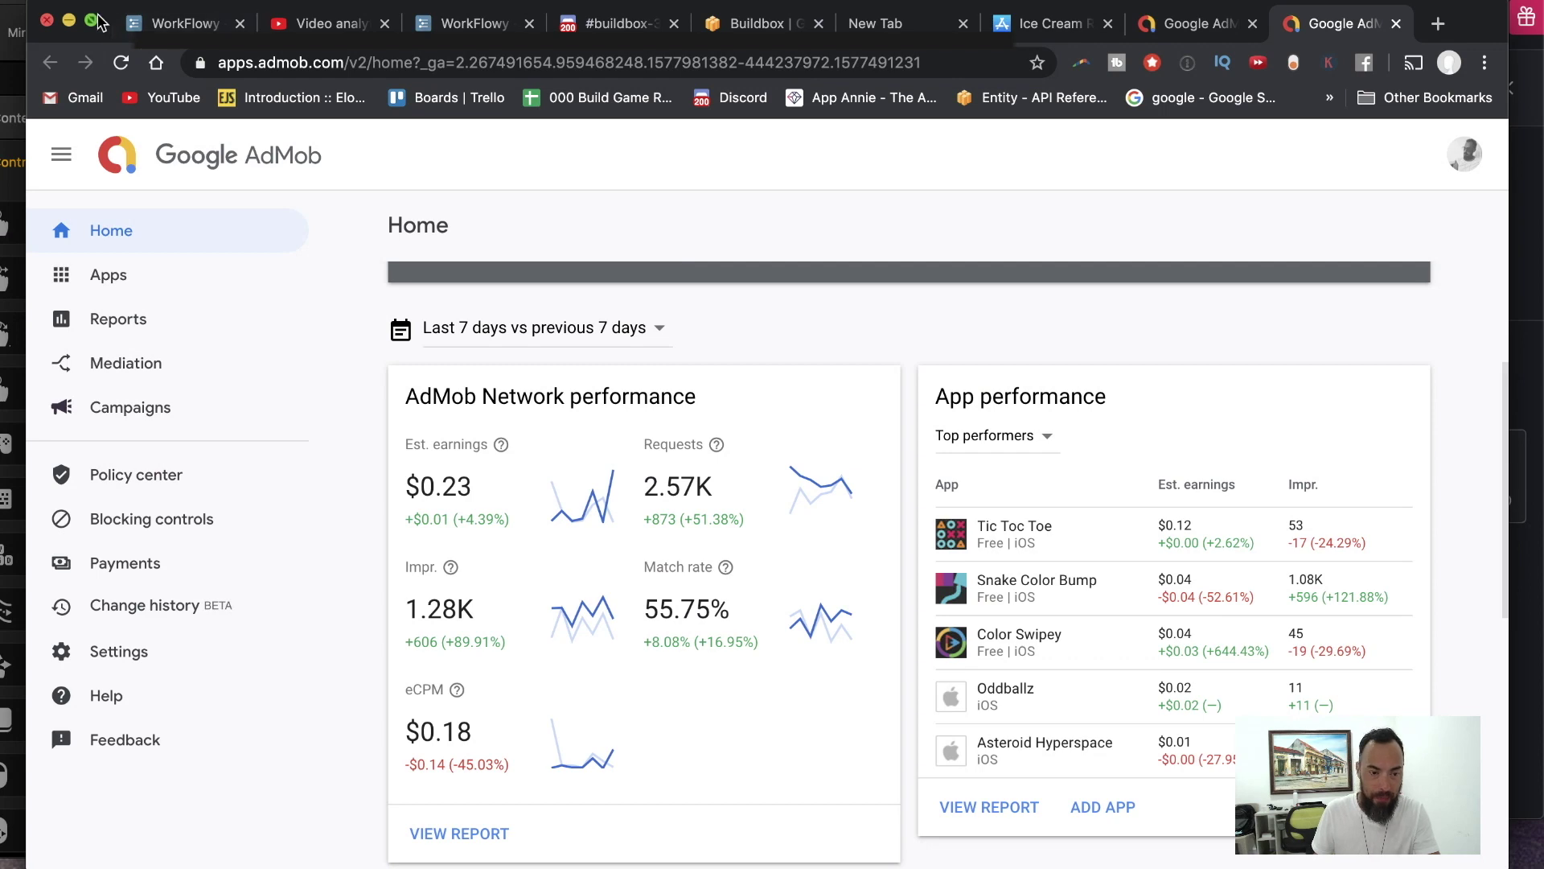
Add an unpublished iOS app named Space Force 3D to AdMob with user metrics enabled.
left_click(109, 275)
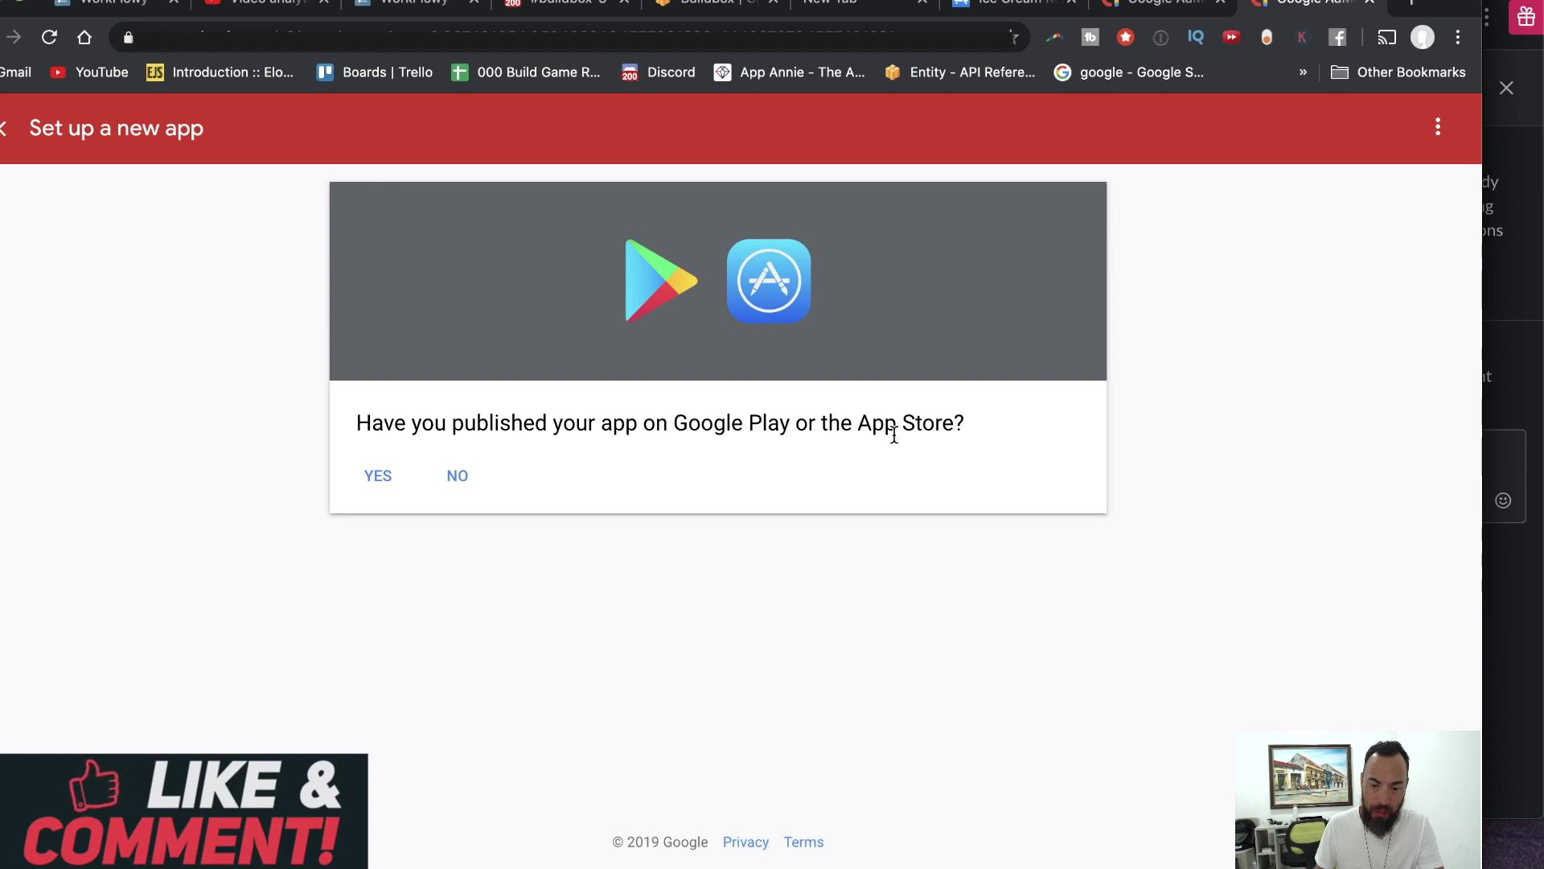
left_click(453, 482)
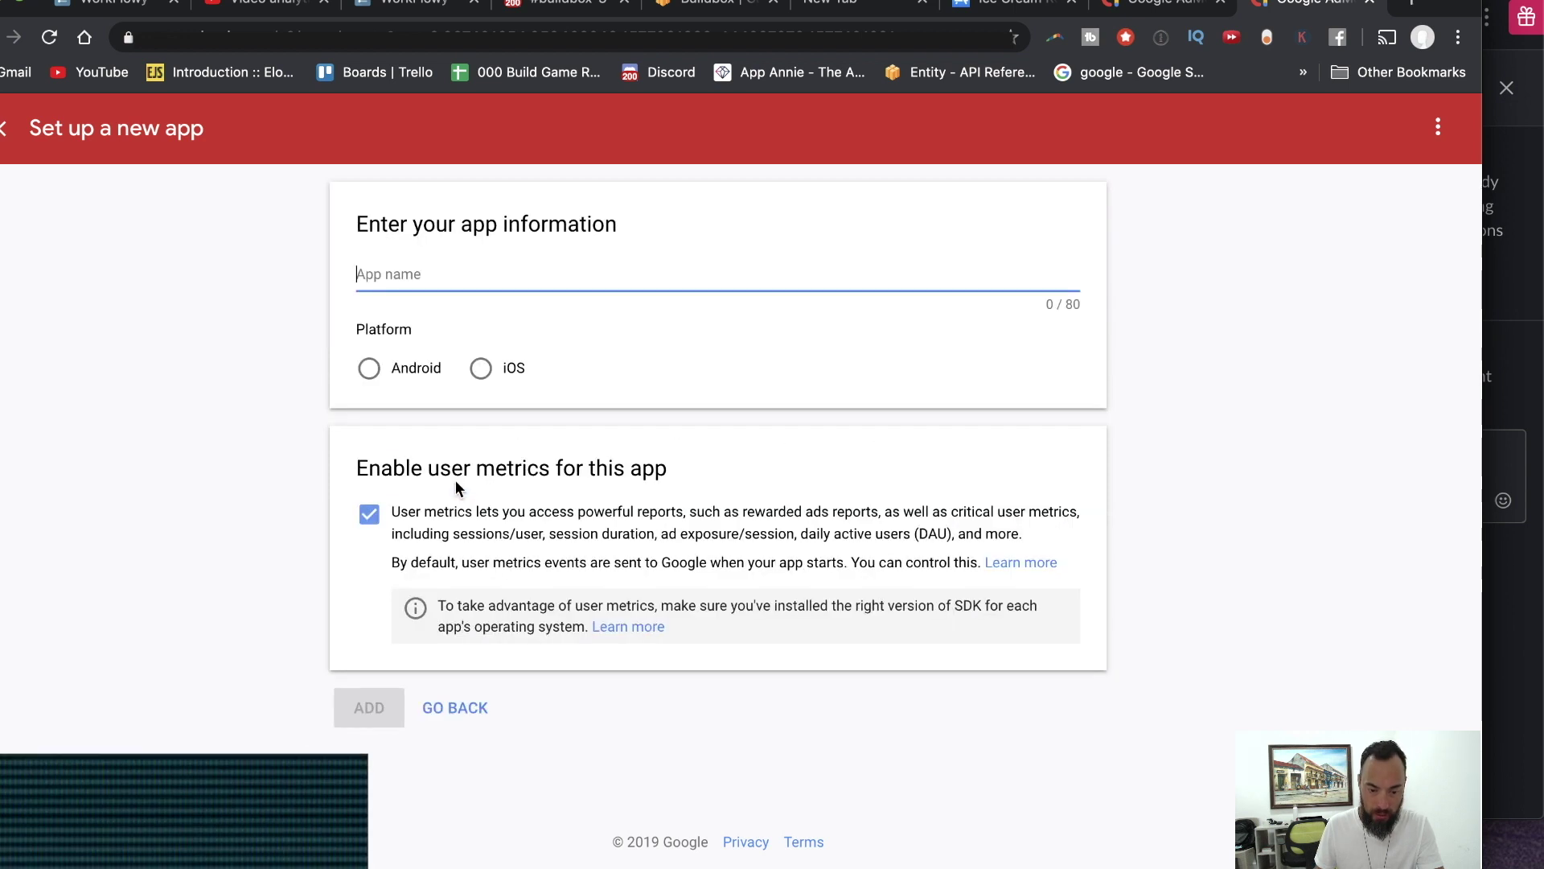
type("Space Force 3Dd")
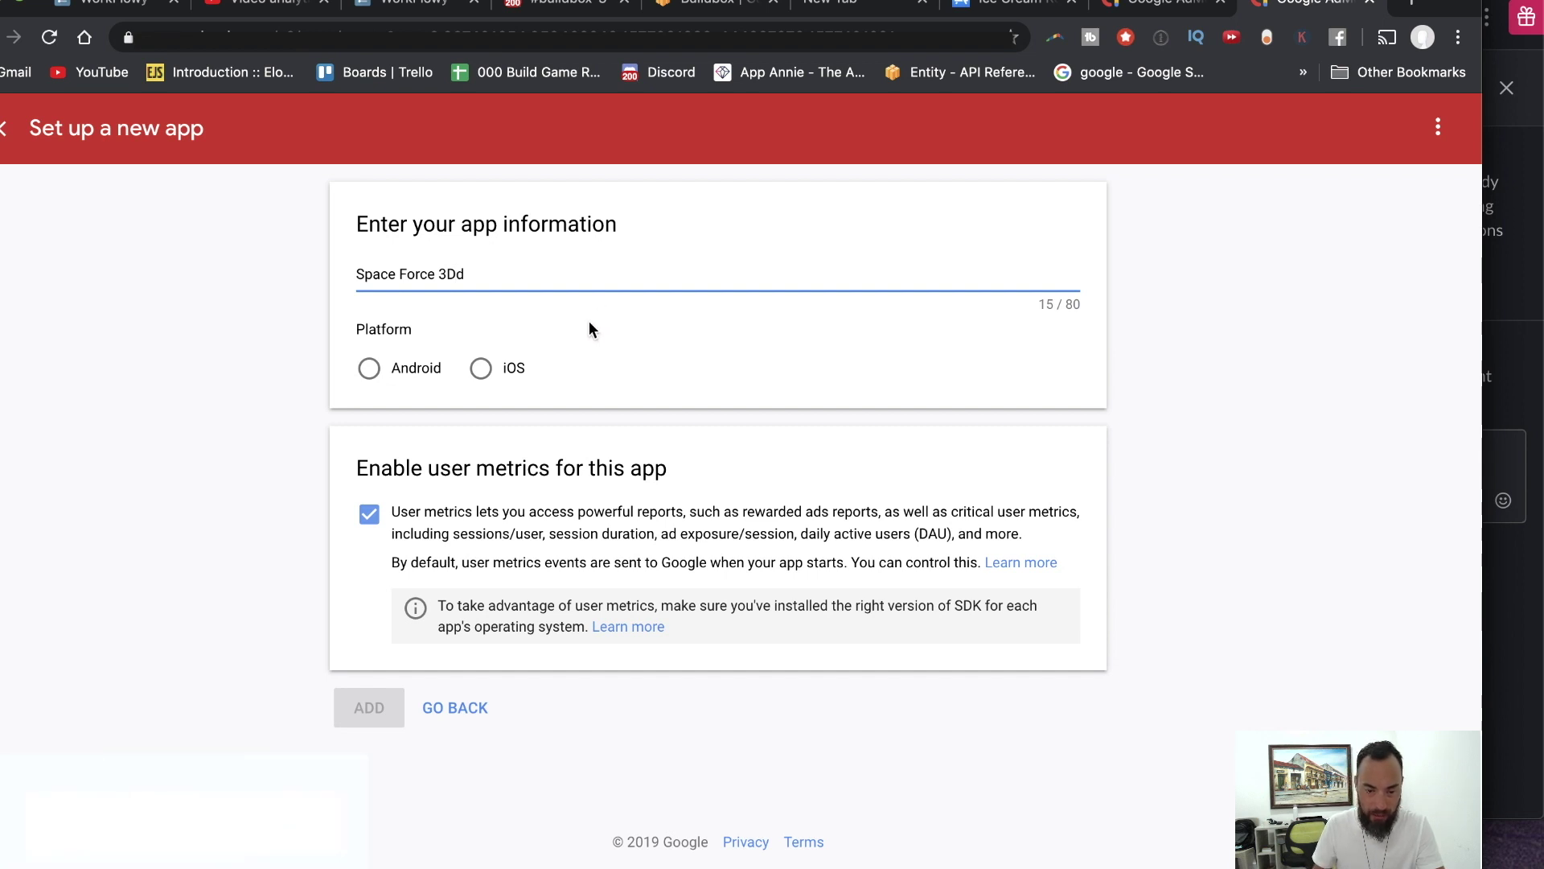
key("BackSpace")
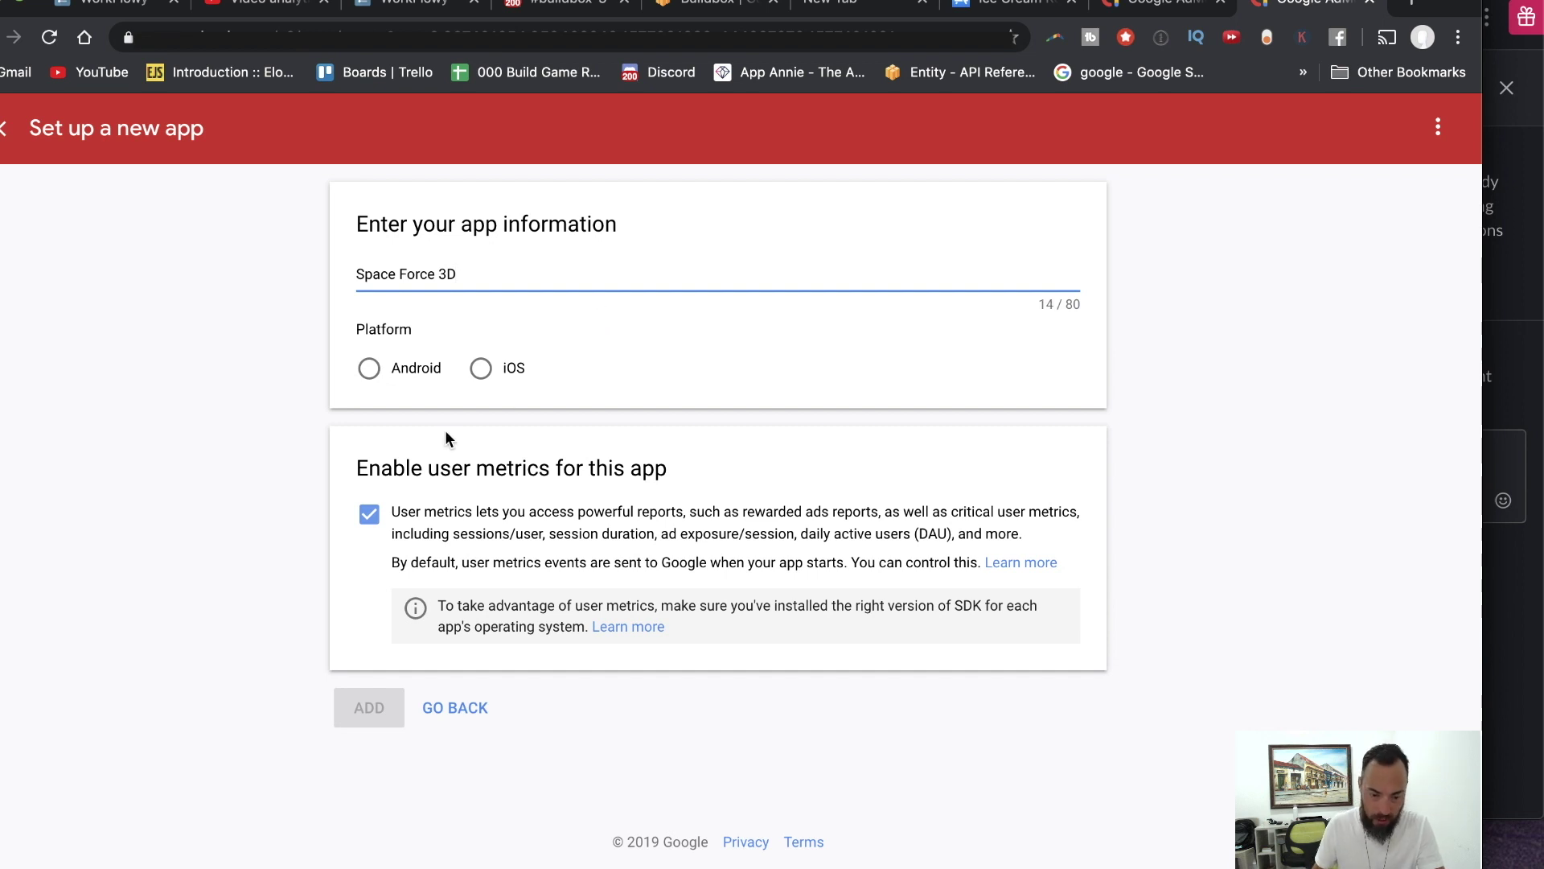
left_click(480, 368)
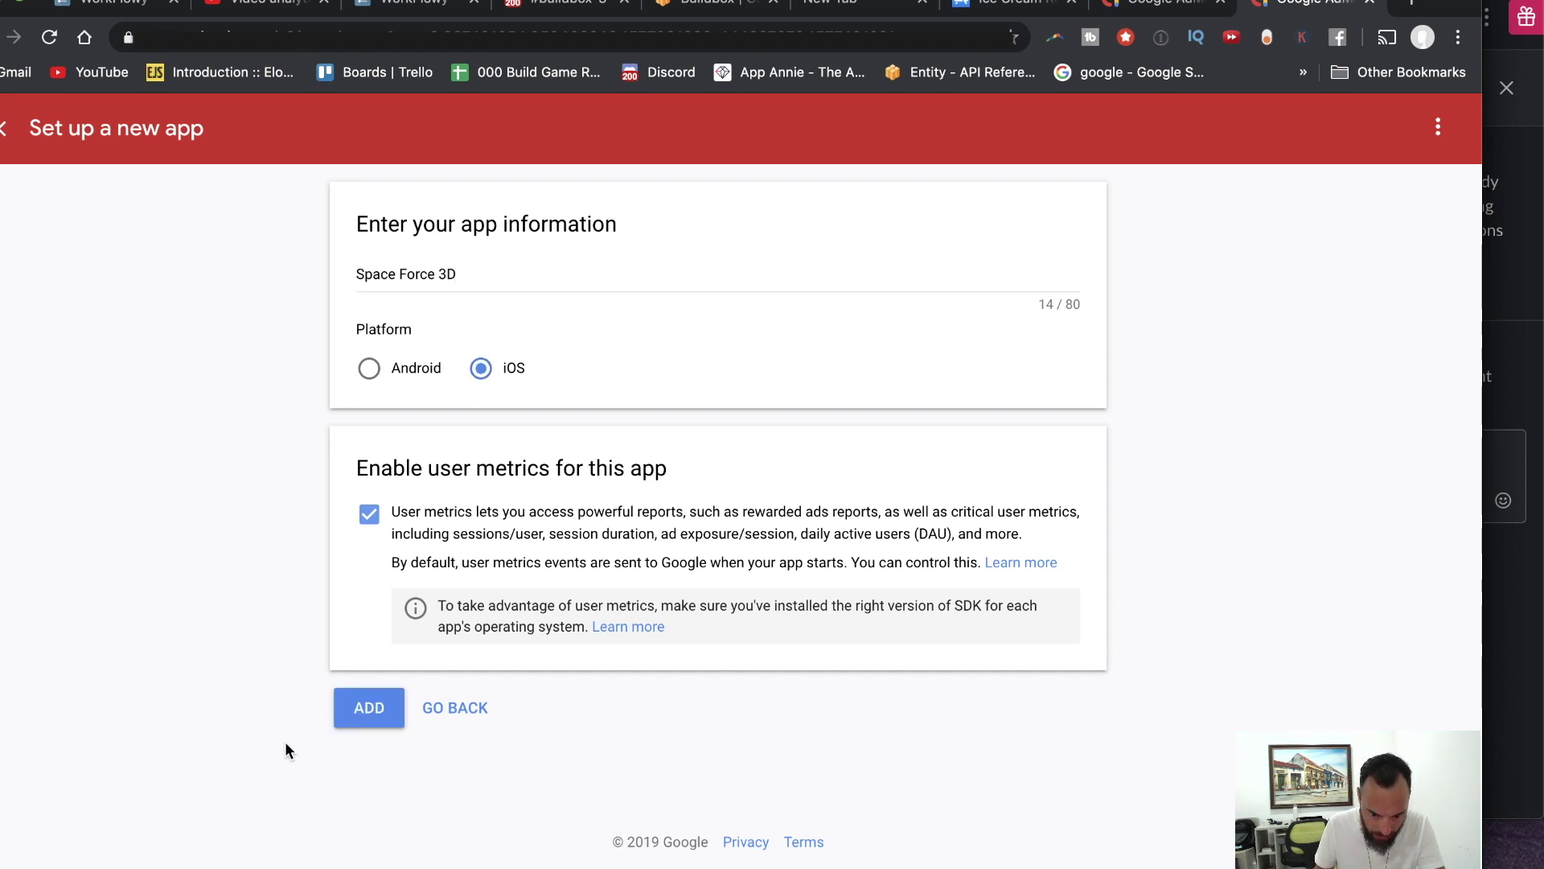
left_click(363, 744)
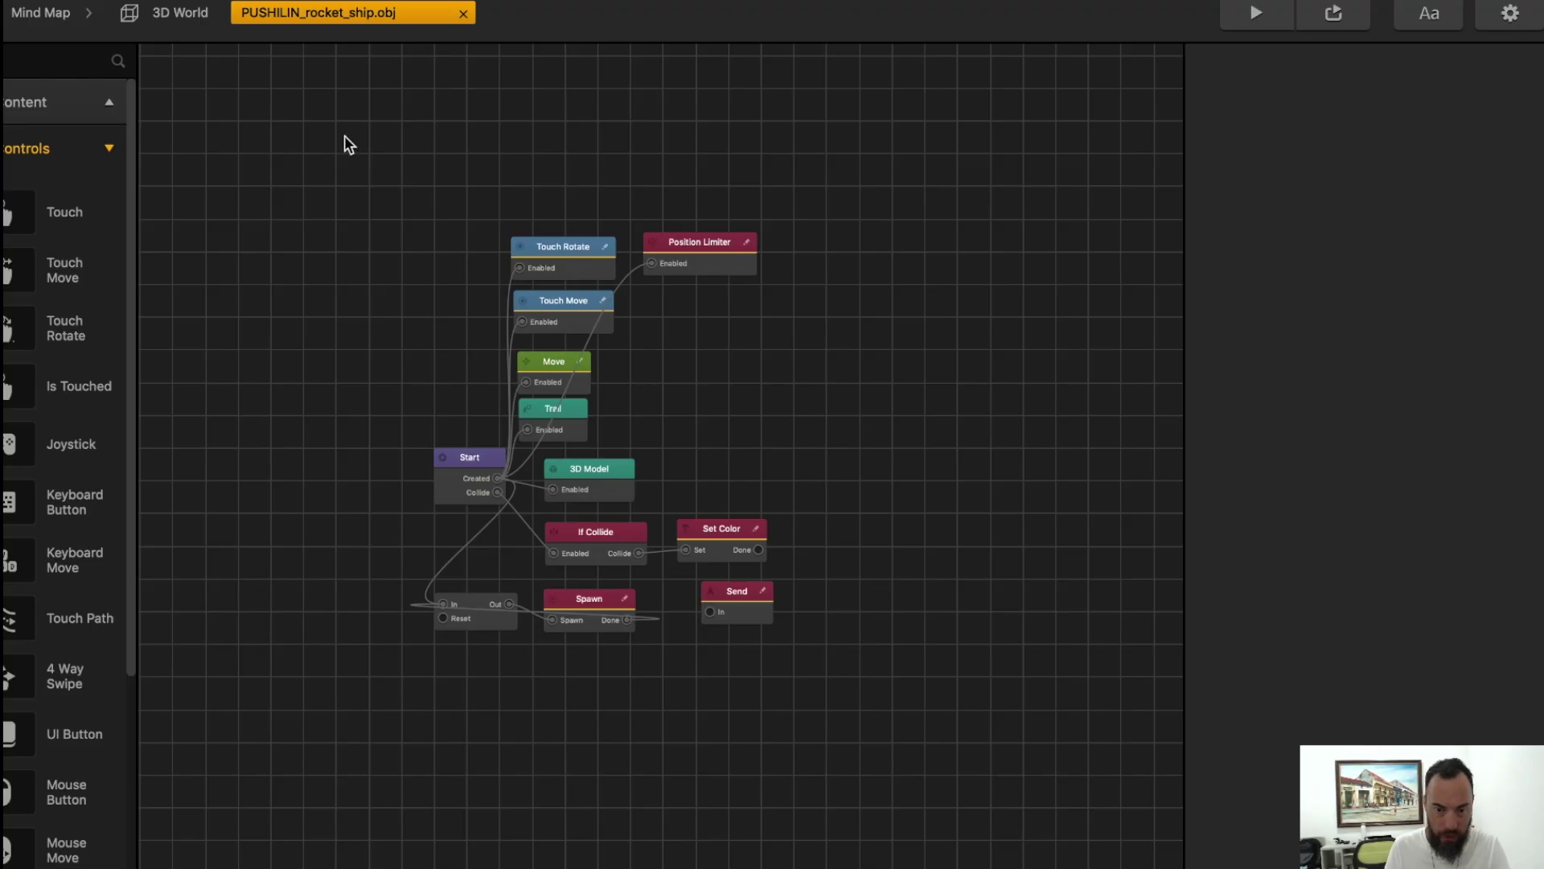
In the Buildbox project settings, add the AdMob SDK for iOS and fill in its App ID.
left_click(48, 15)
double_click(961, 531)
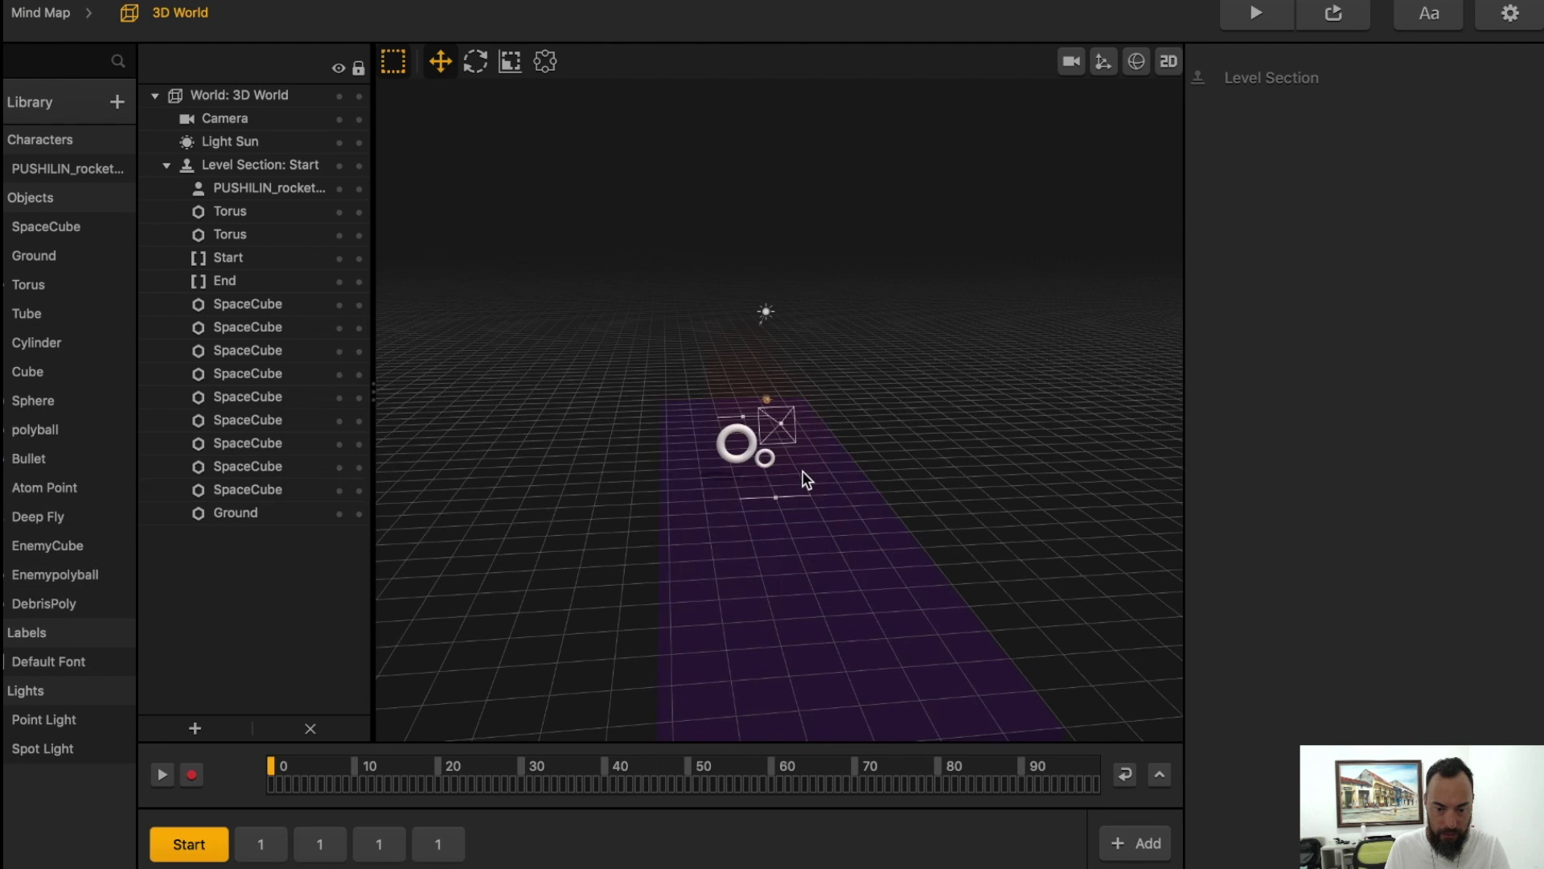
left_click(1509, 14)
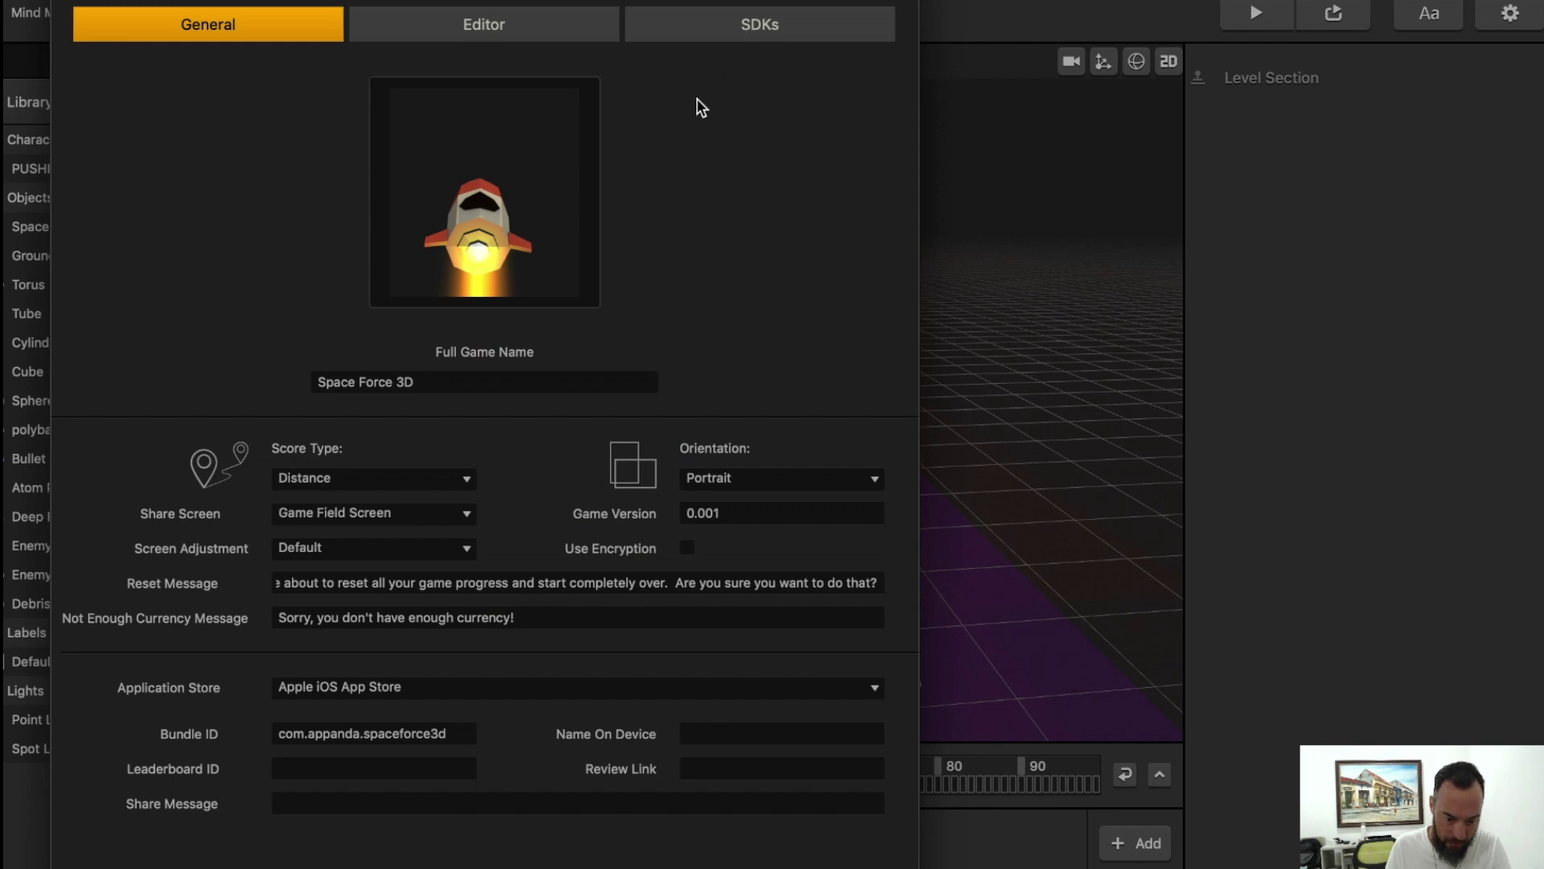
left_click(741, 32)
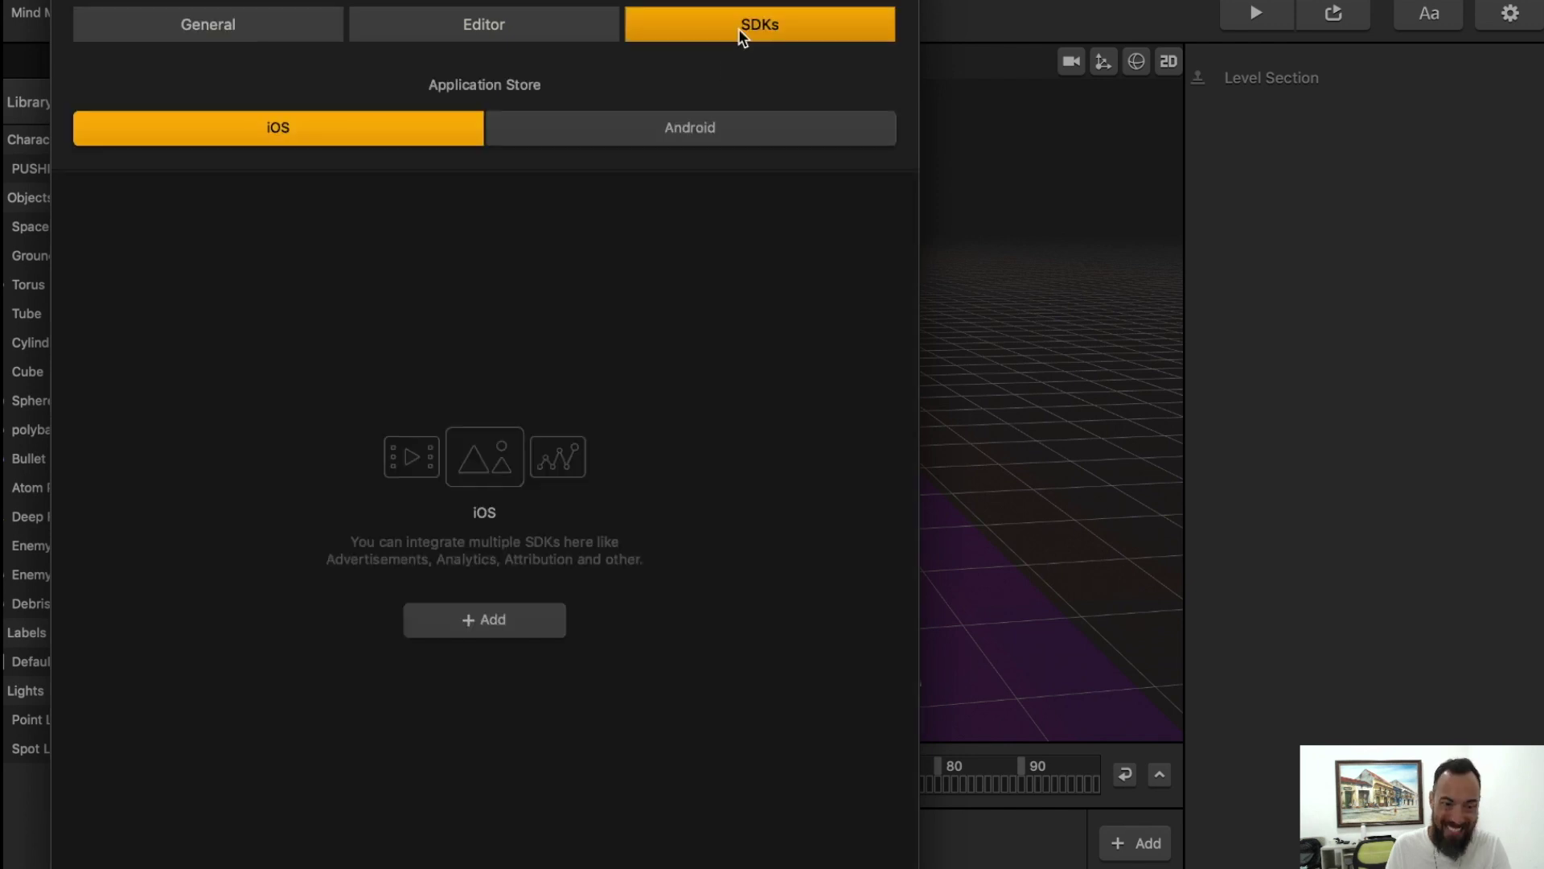
left_click(492, 621)
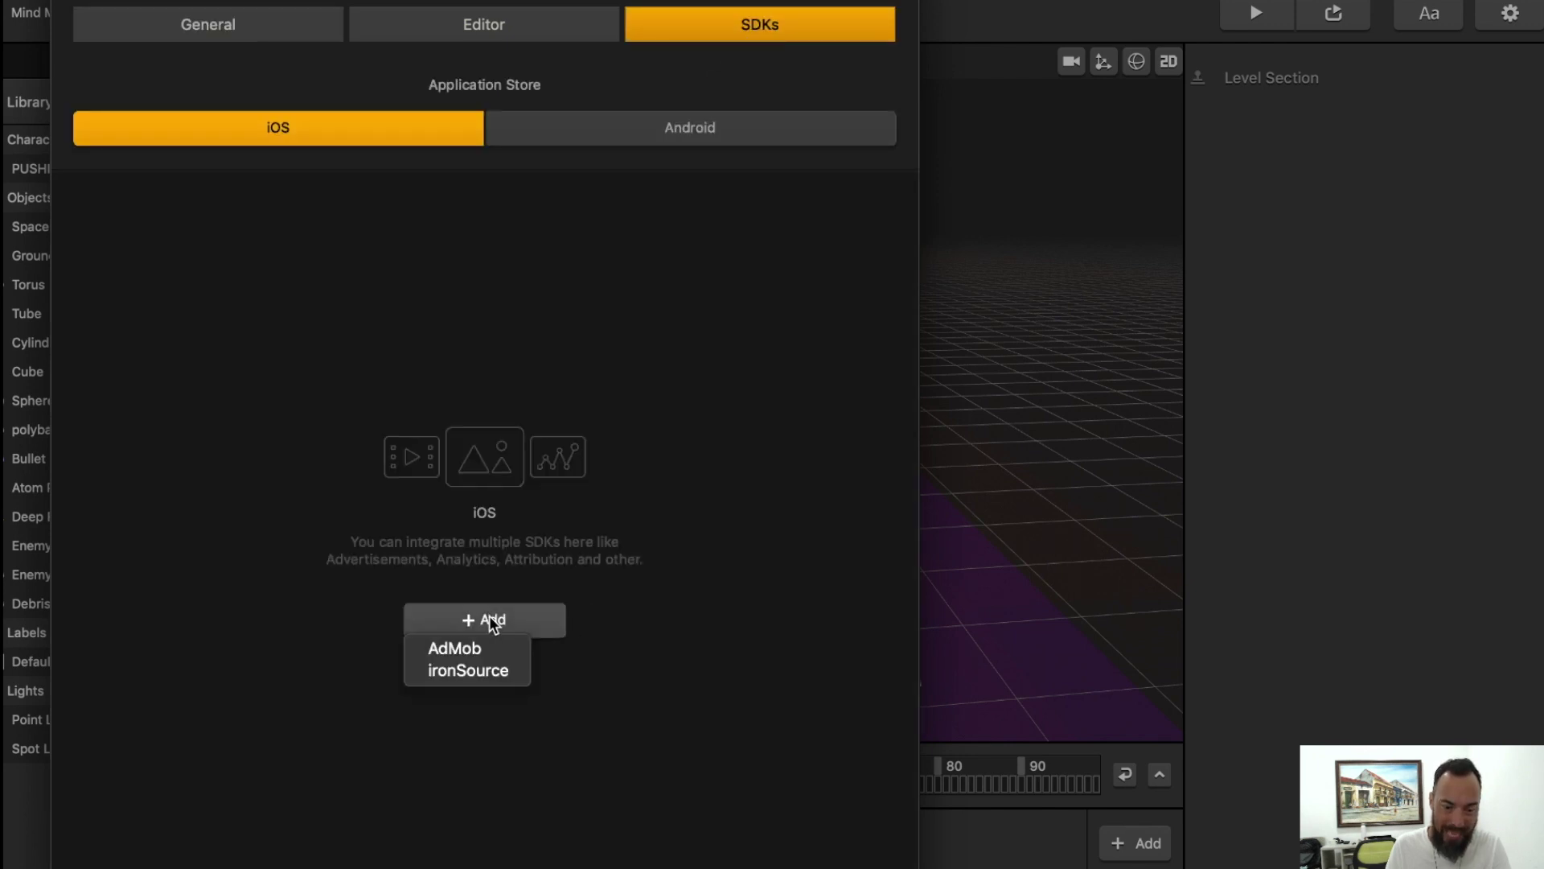
left_click(449, 650)
left_click(640, 276)
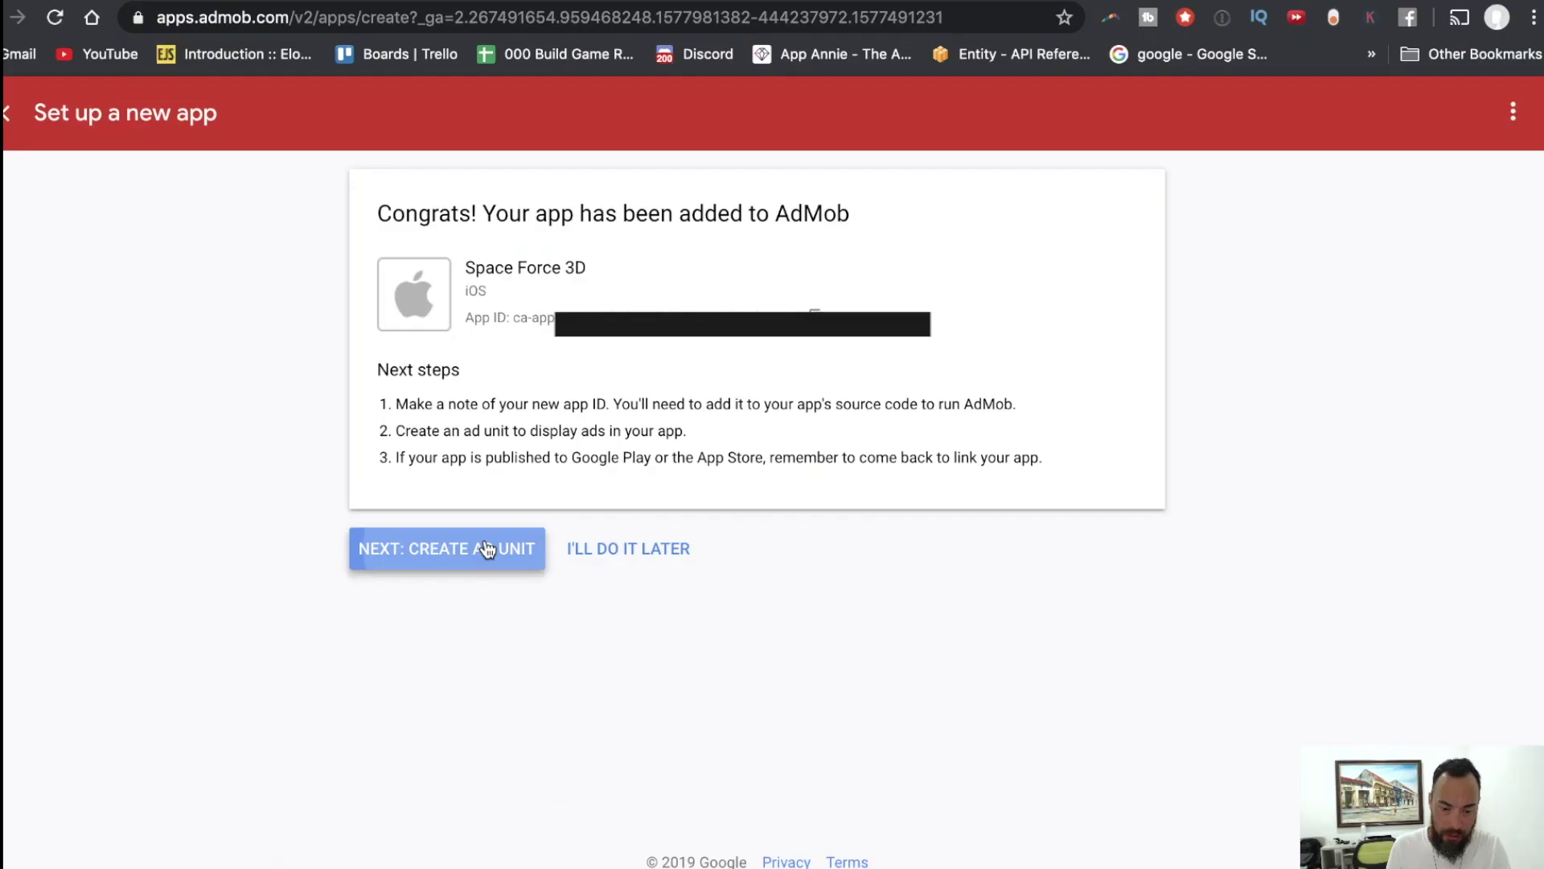
In AdMob, create a banner ad unit named Space Force Banner Ad for the new app.
left_click(482, 545)
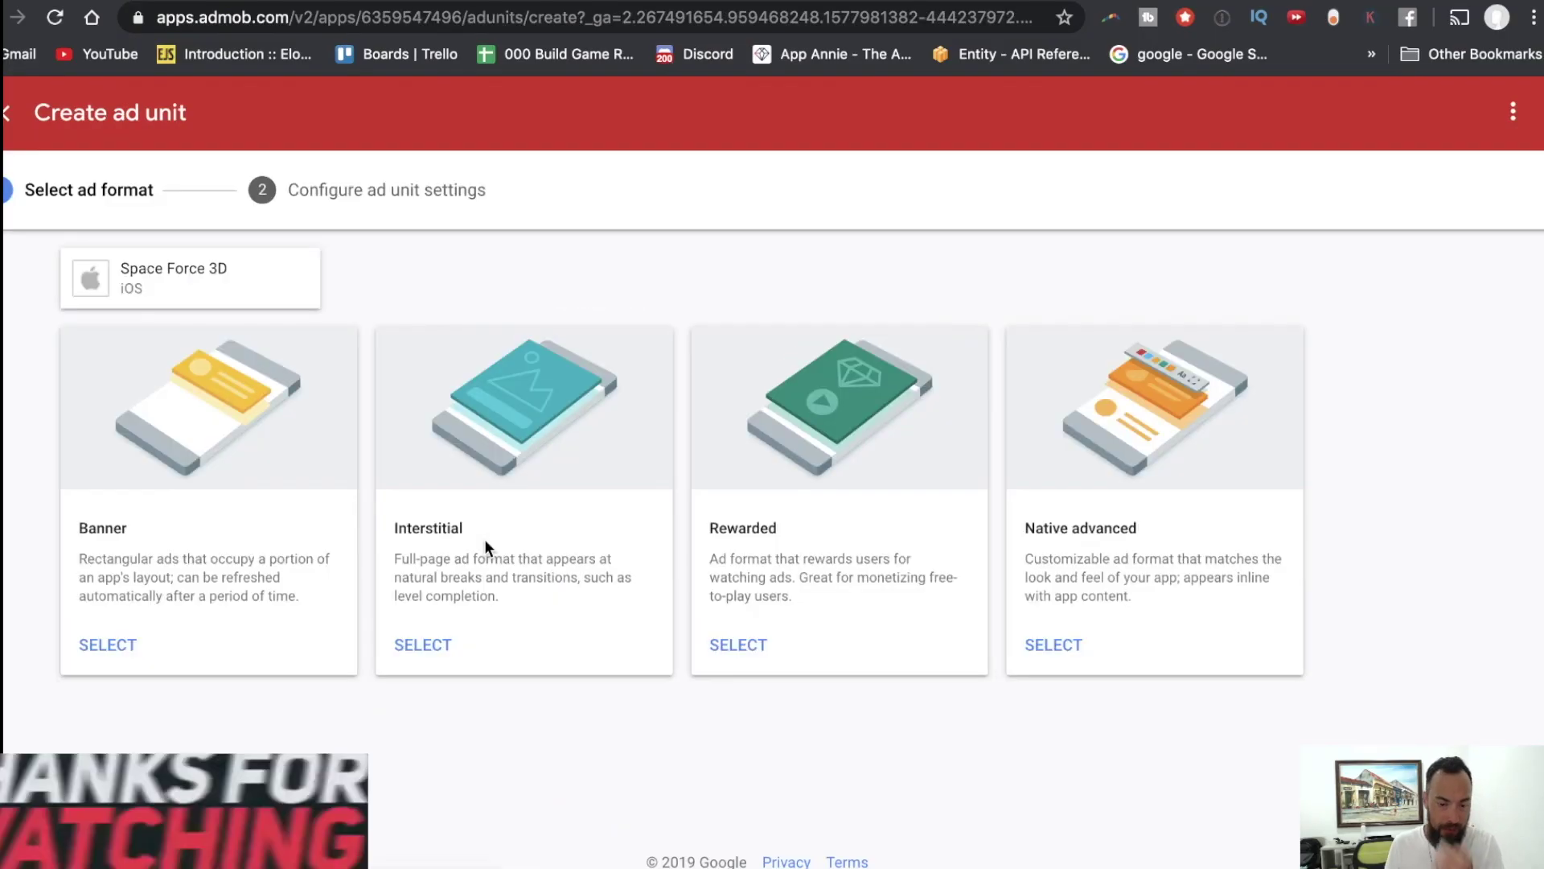
left_click(106, 643)
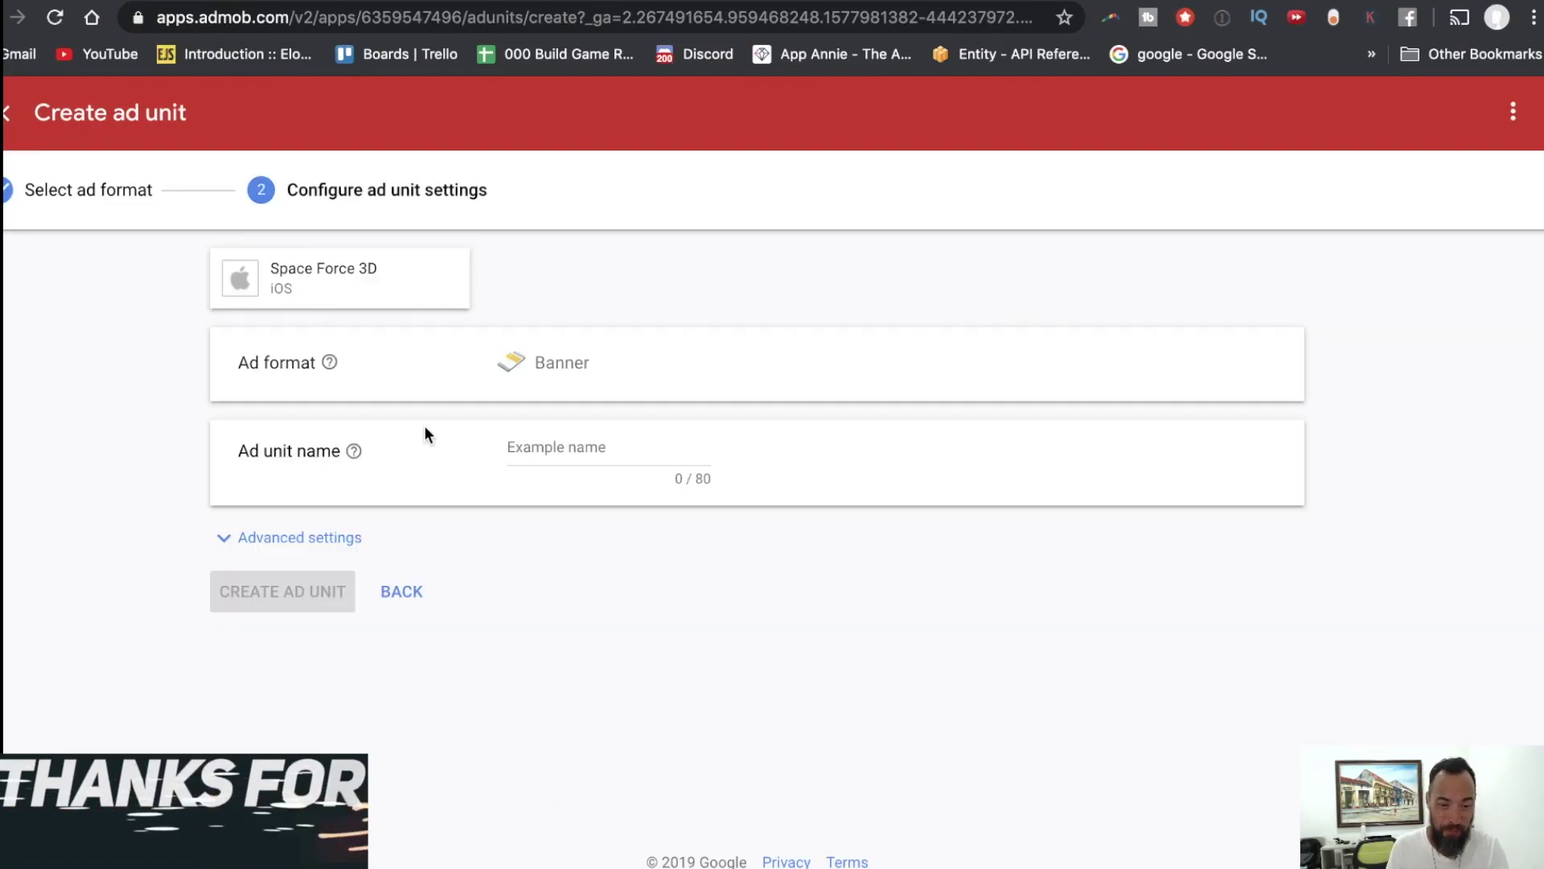
left_click(582, 443)
type("Space ")
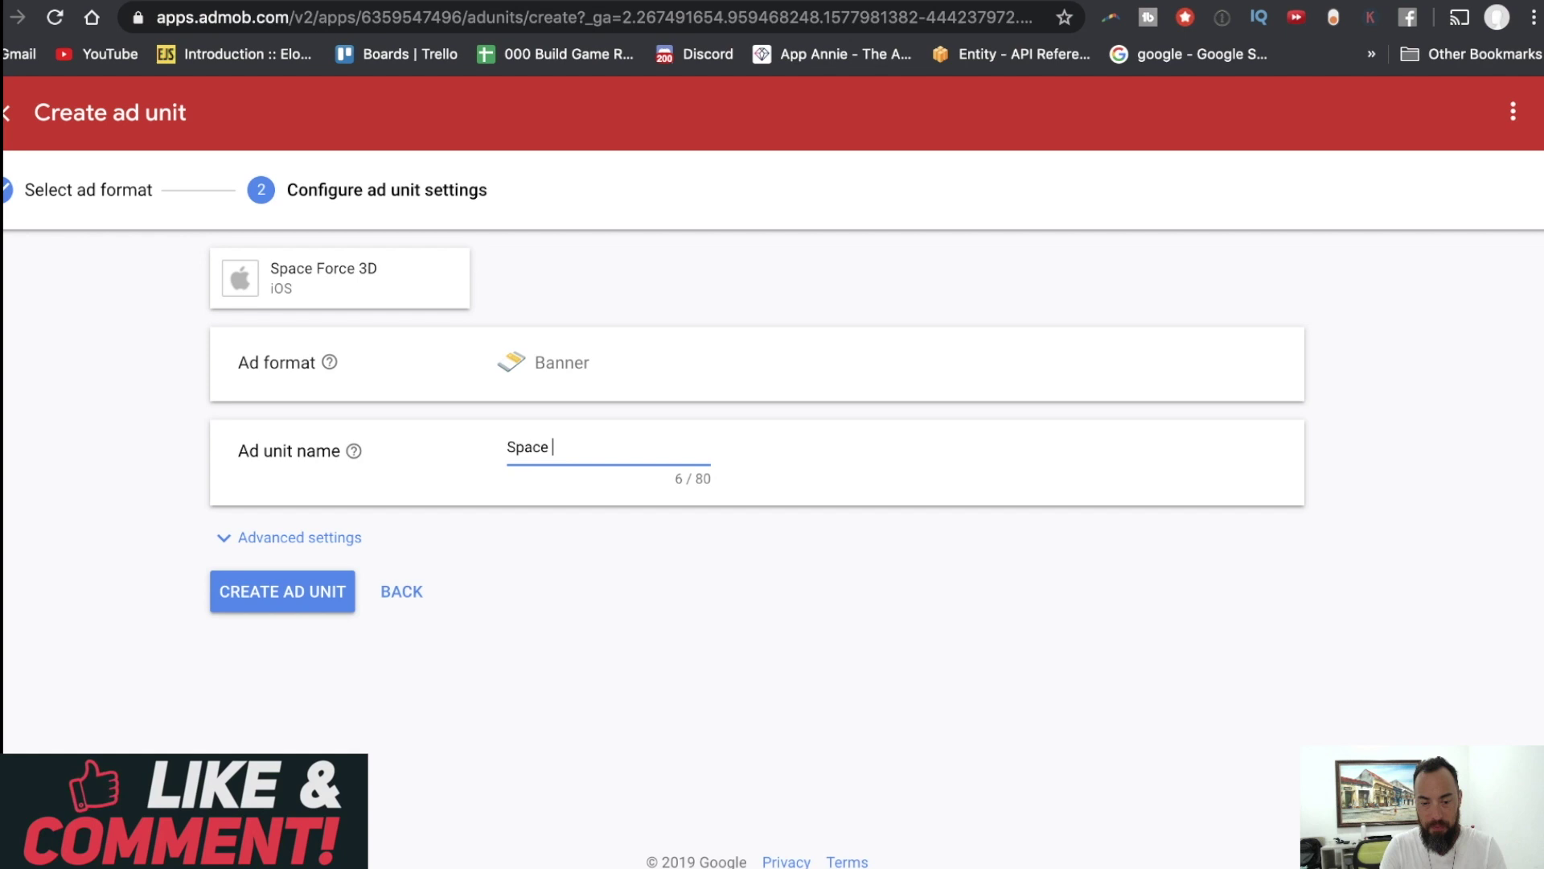
type("Force Banner Ad")
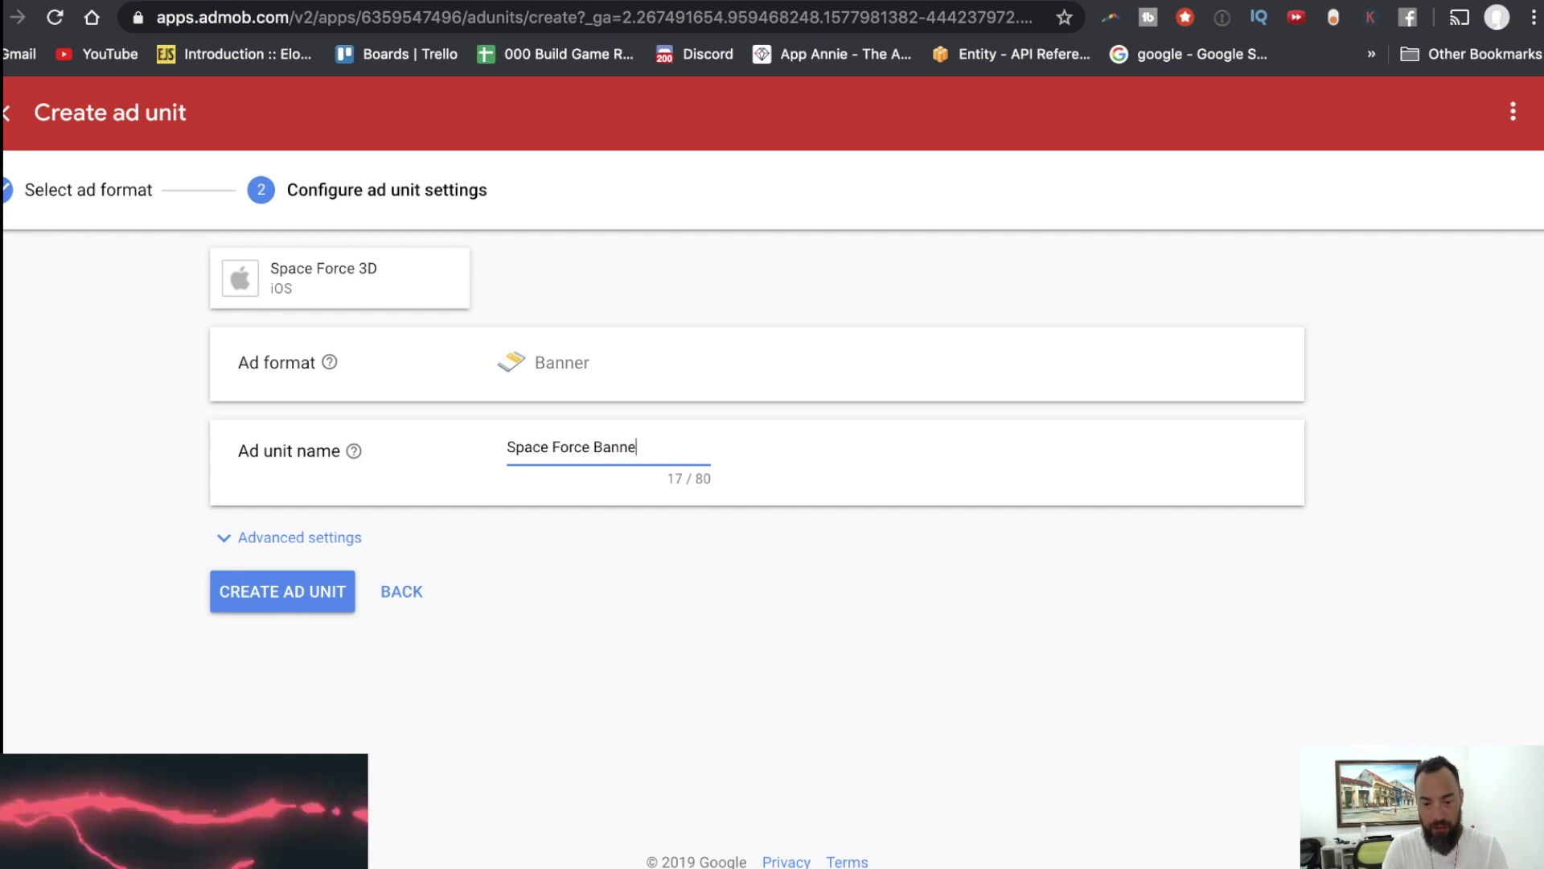
left_click(354, 577)
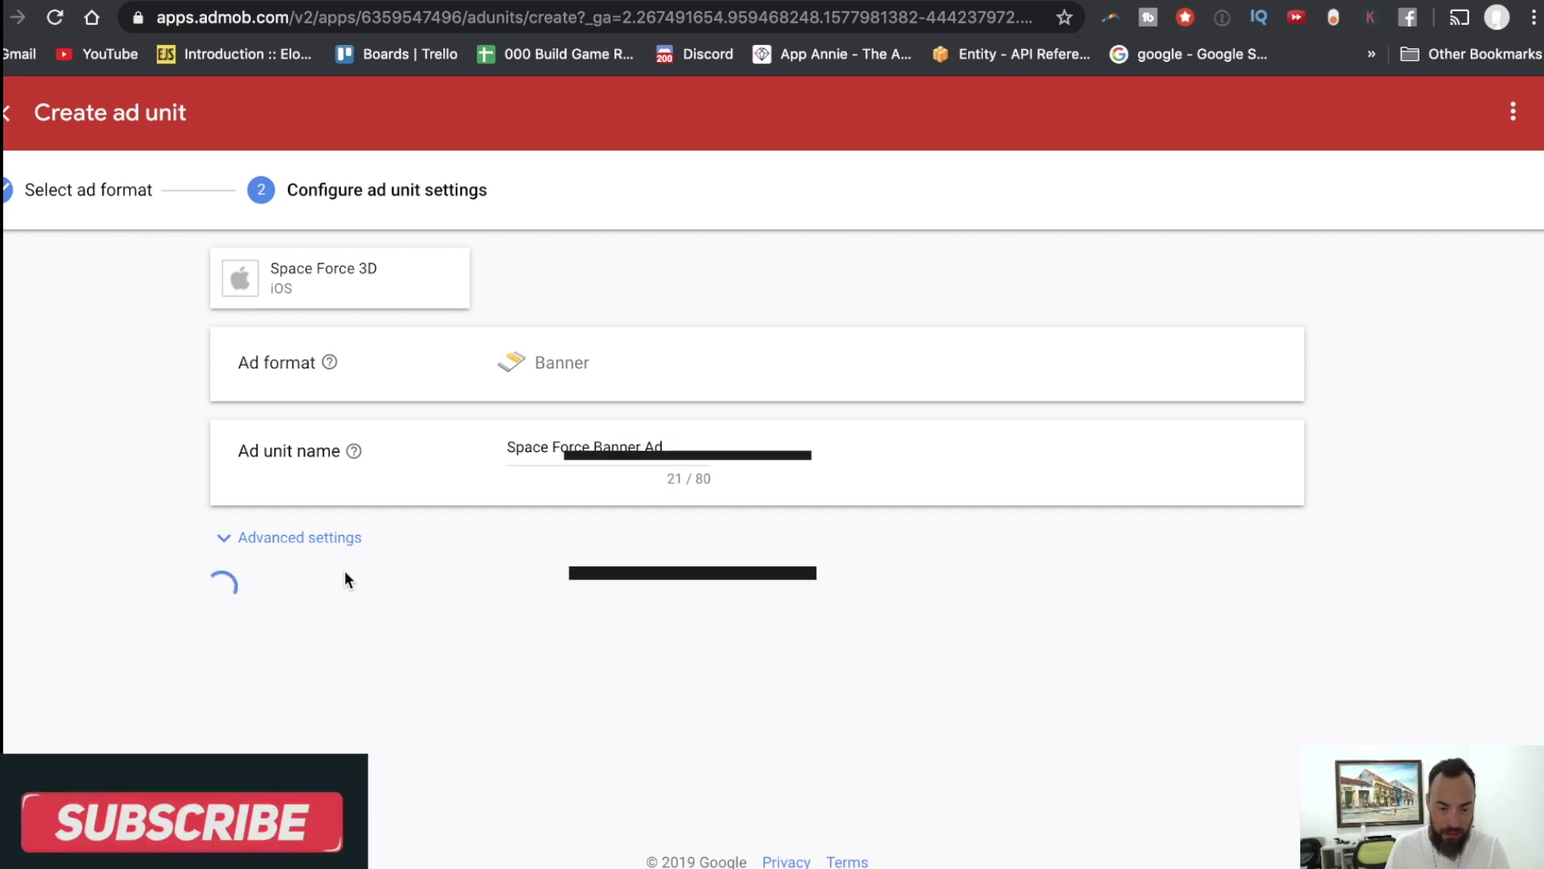
Copy the new banner ad unit ID into the Banner ID of Buildbox's AdMob settings.
left_click_drag(823, 457, 403, 452)
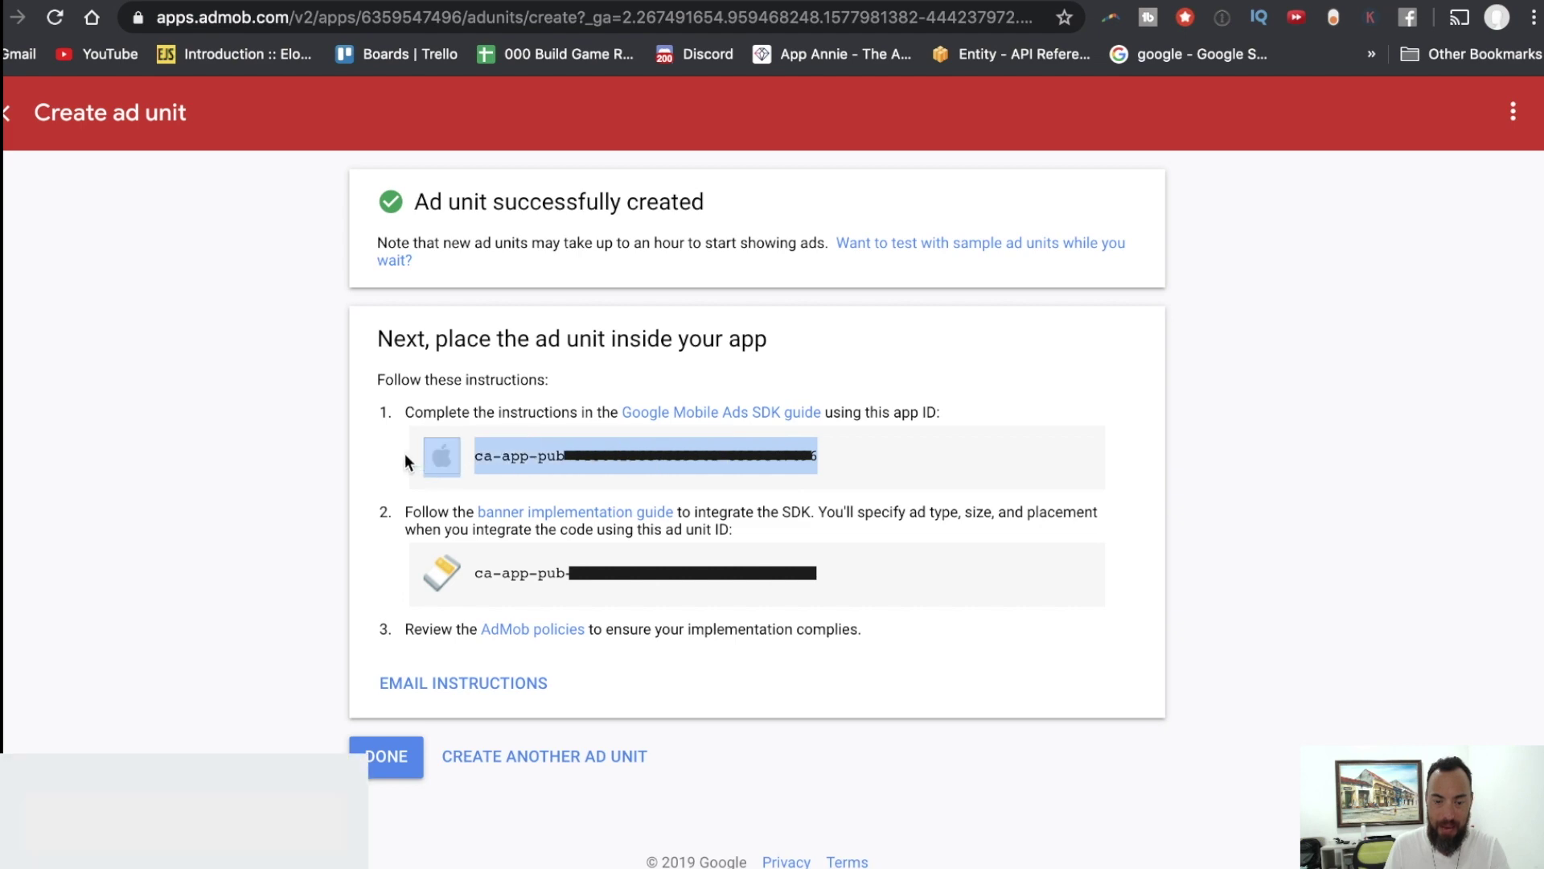
left_click_drag(843, 577, 549, 576)
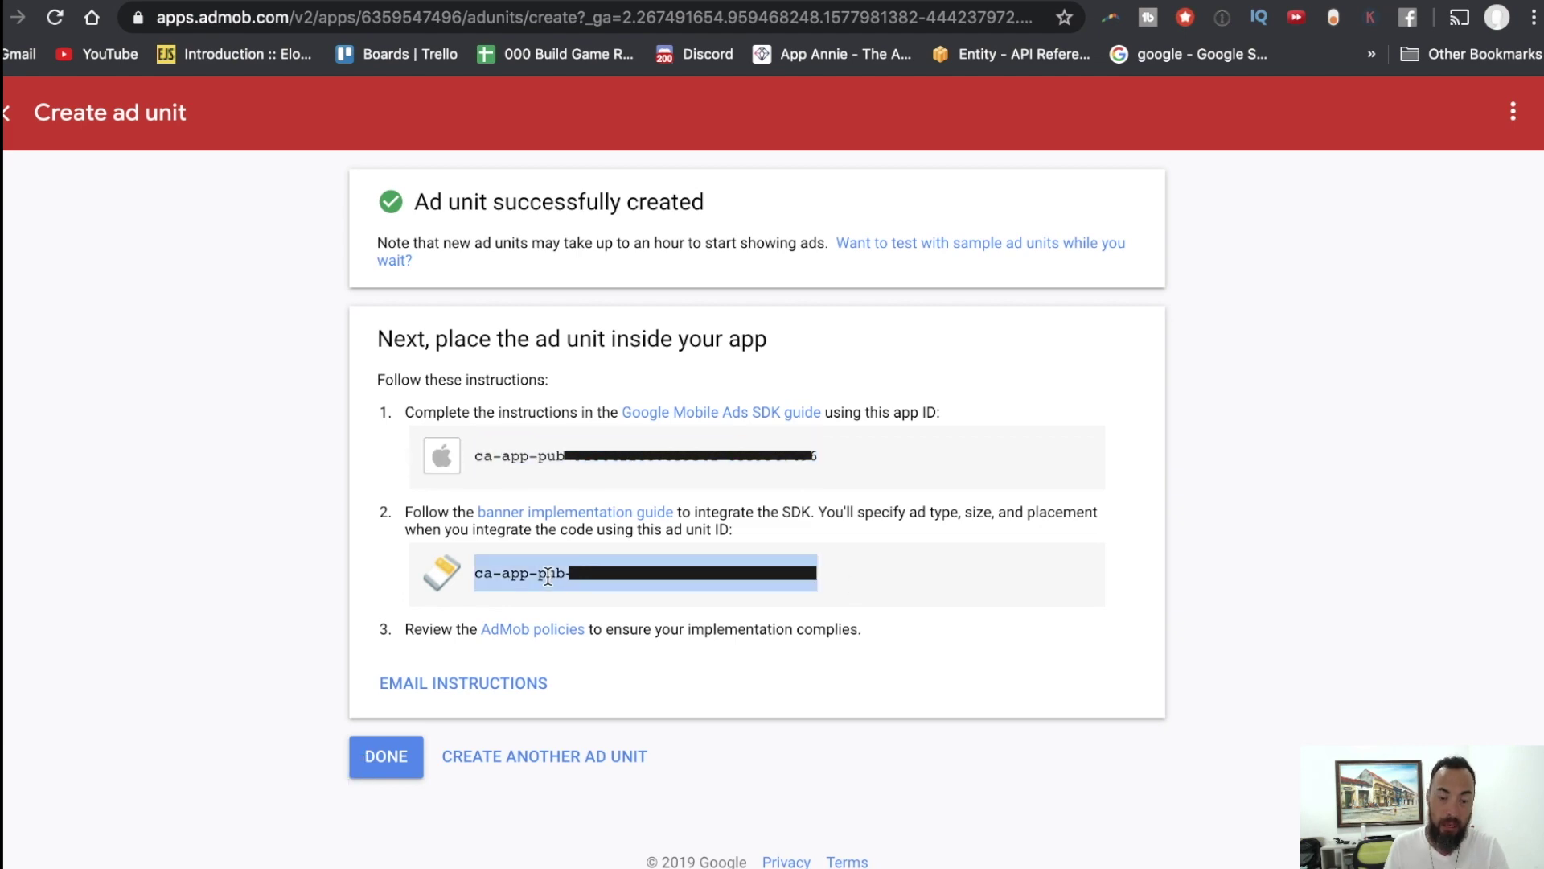
key("ctrl+Up")
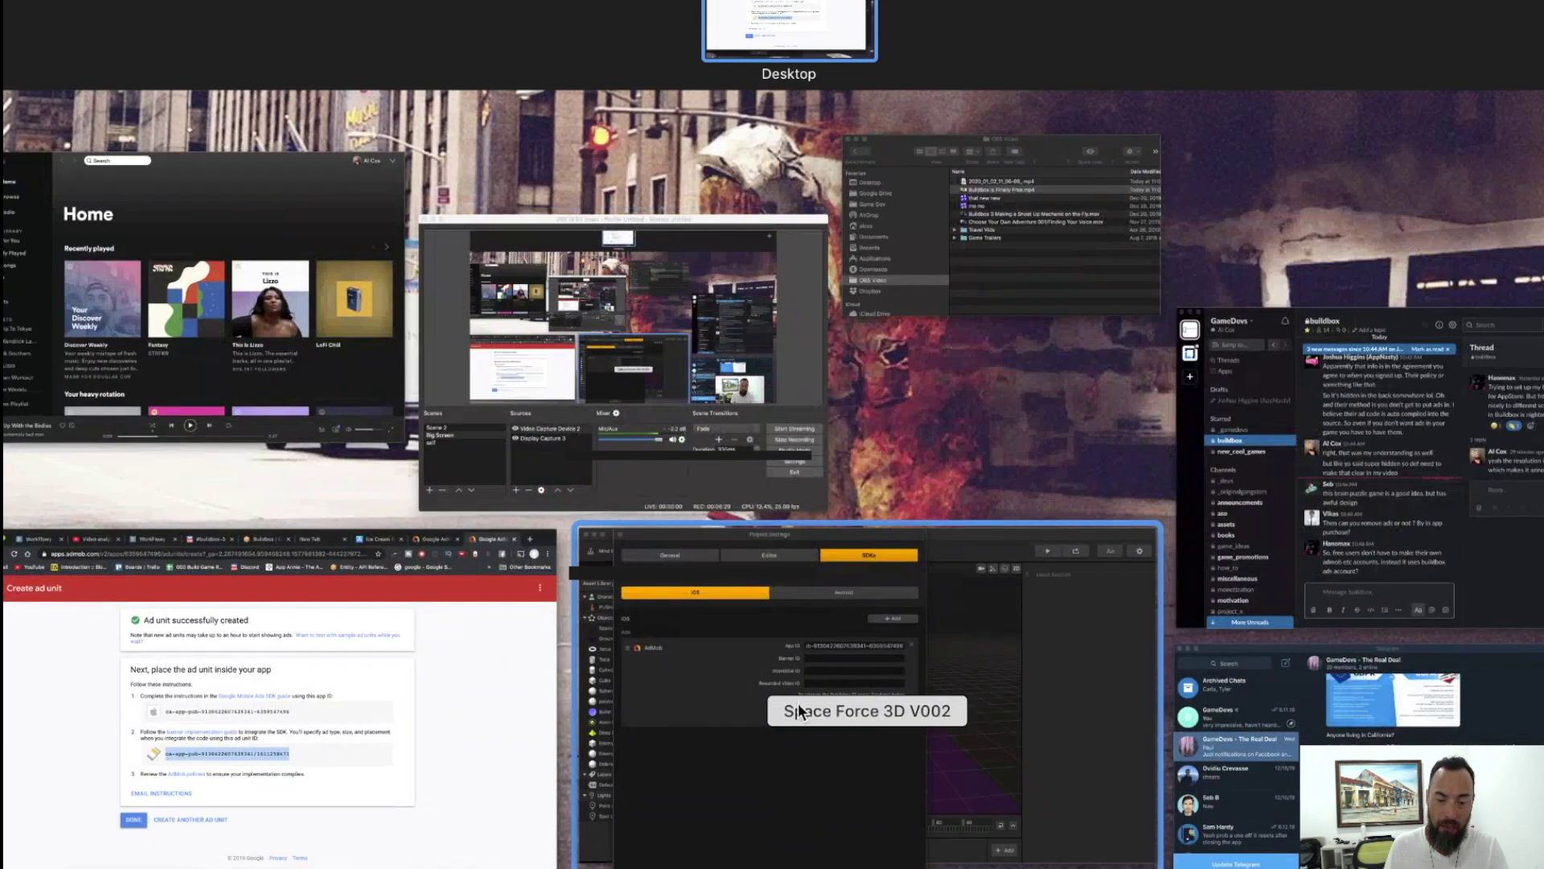
left_click(798, 710)
left_click(643, 314)
key("super+v")
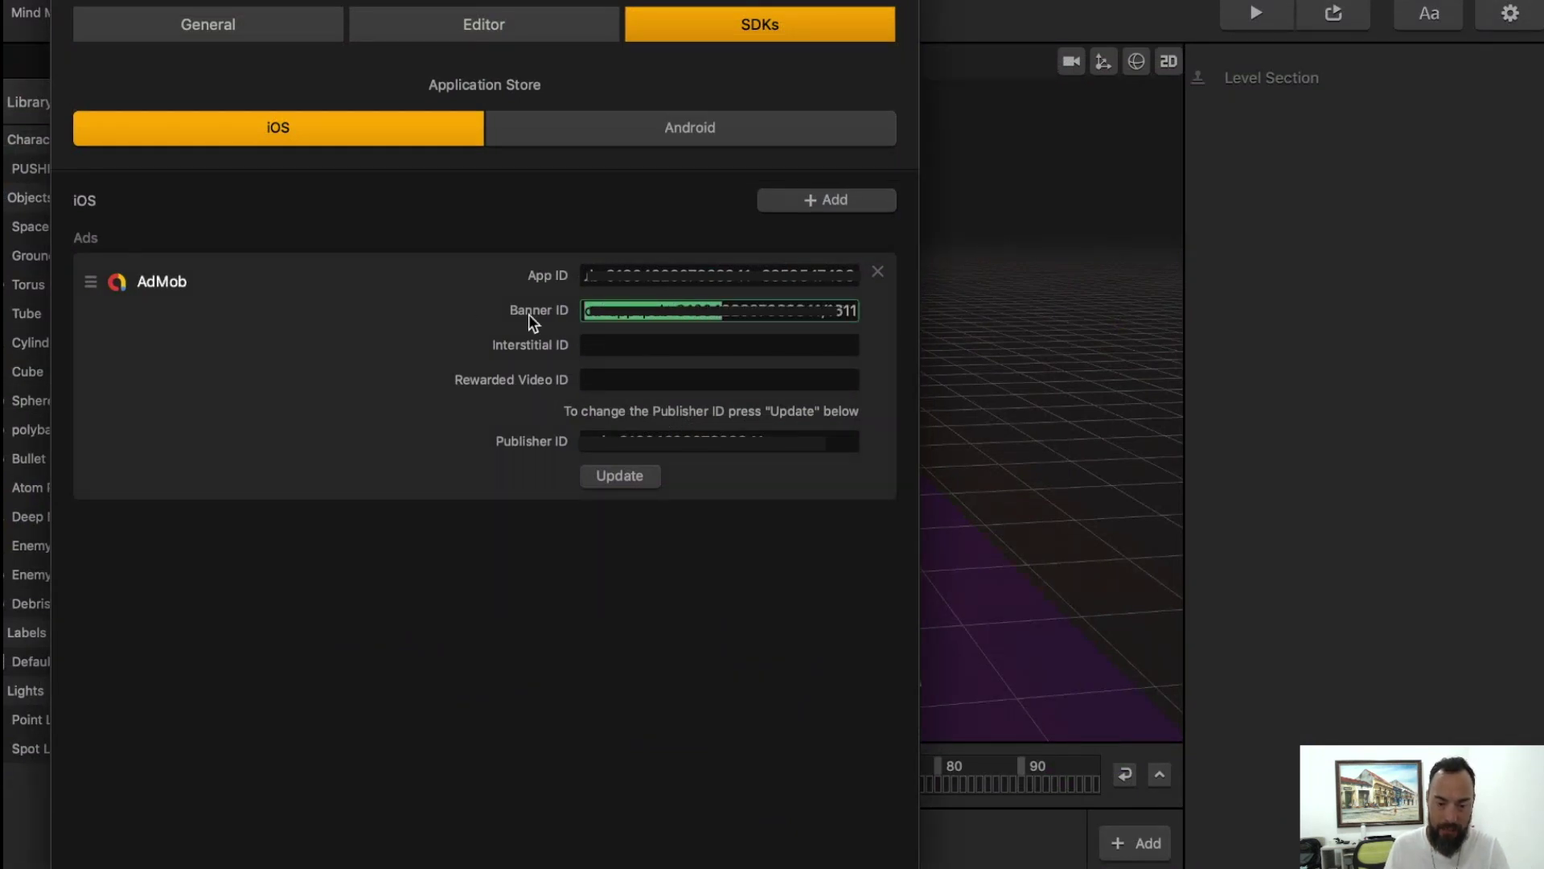
Switch back to AdMob and create an interstitial ad unit named Space Force Interstitial.
key("super+Tab")
left_click(519, 758)
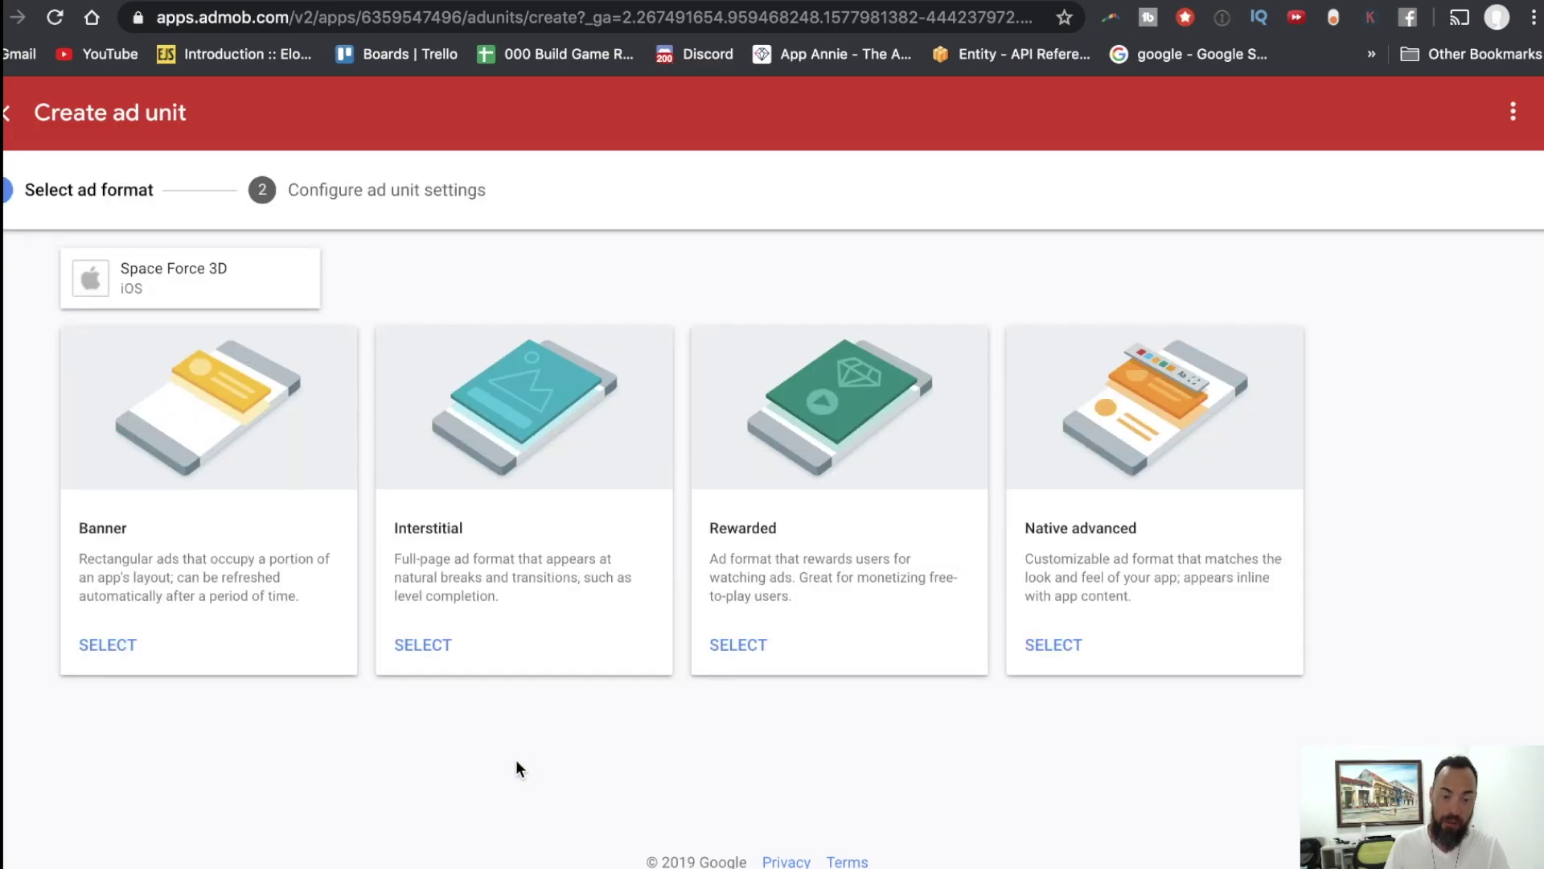
left_click(445, 655)
type("Space Force Interstitial")
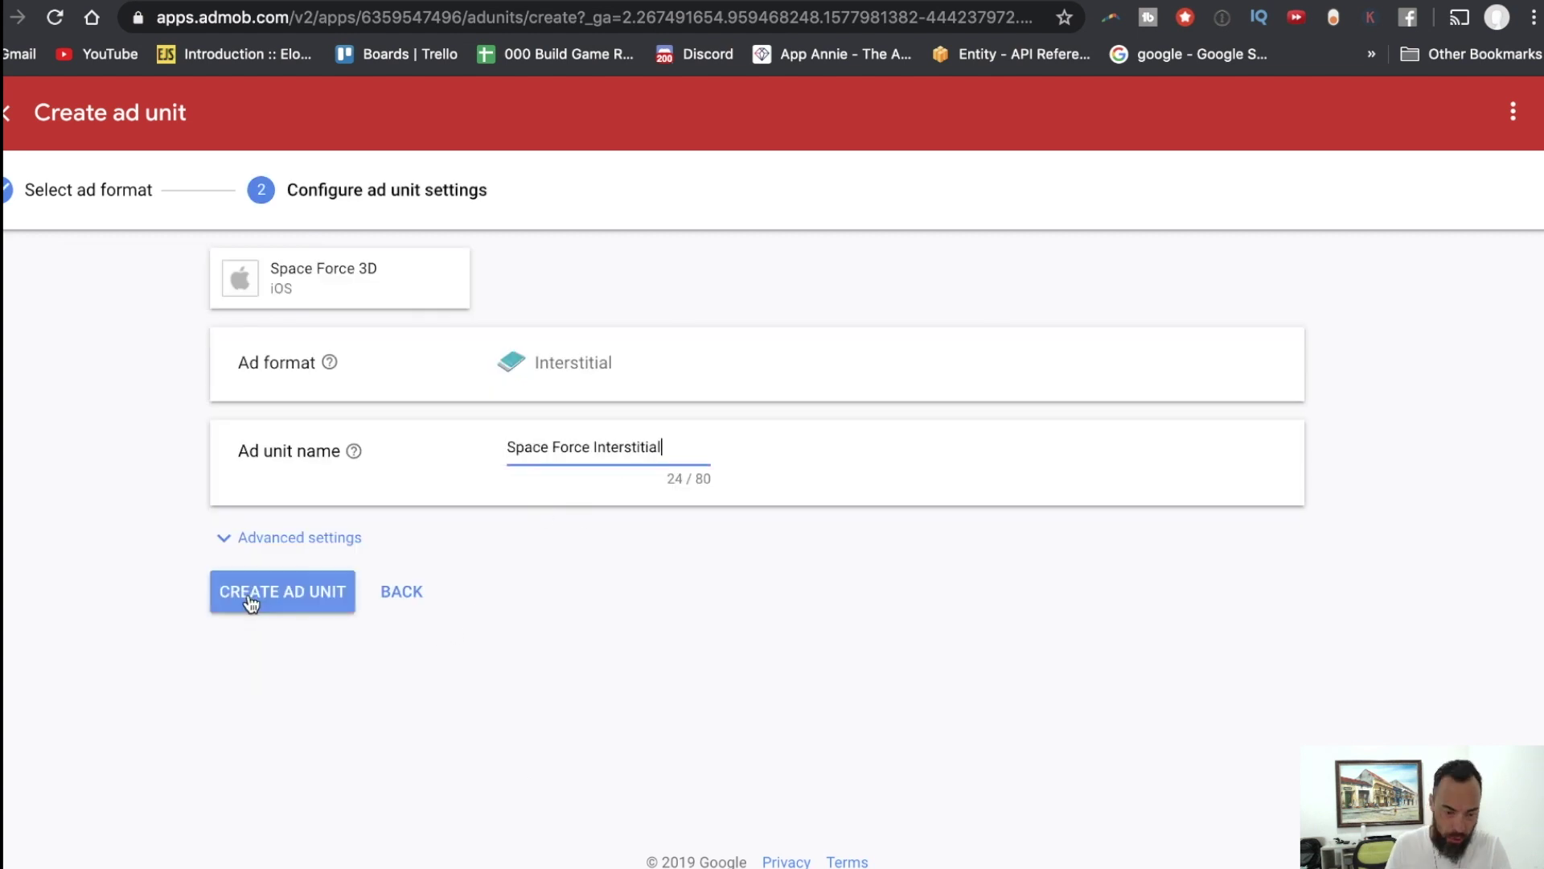
left_click(250, 594)
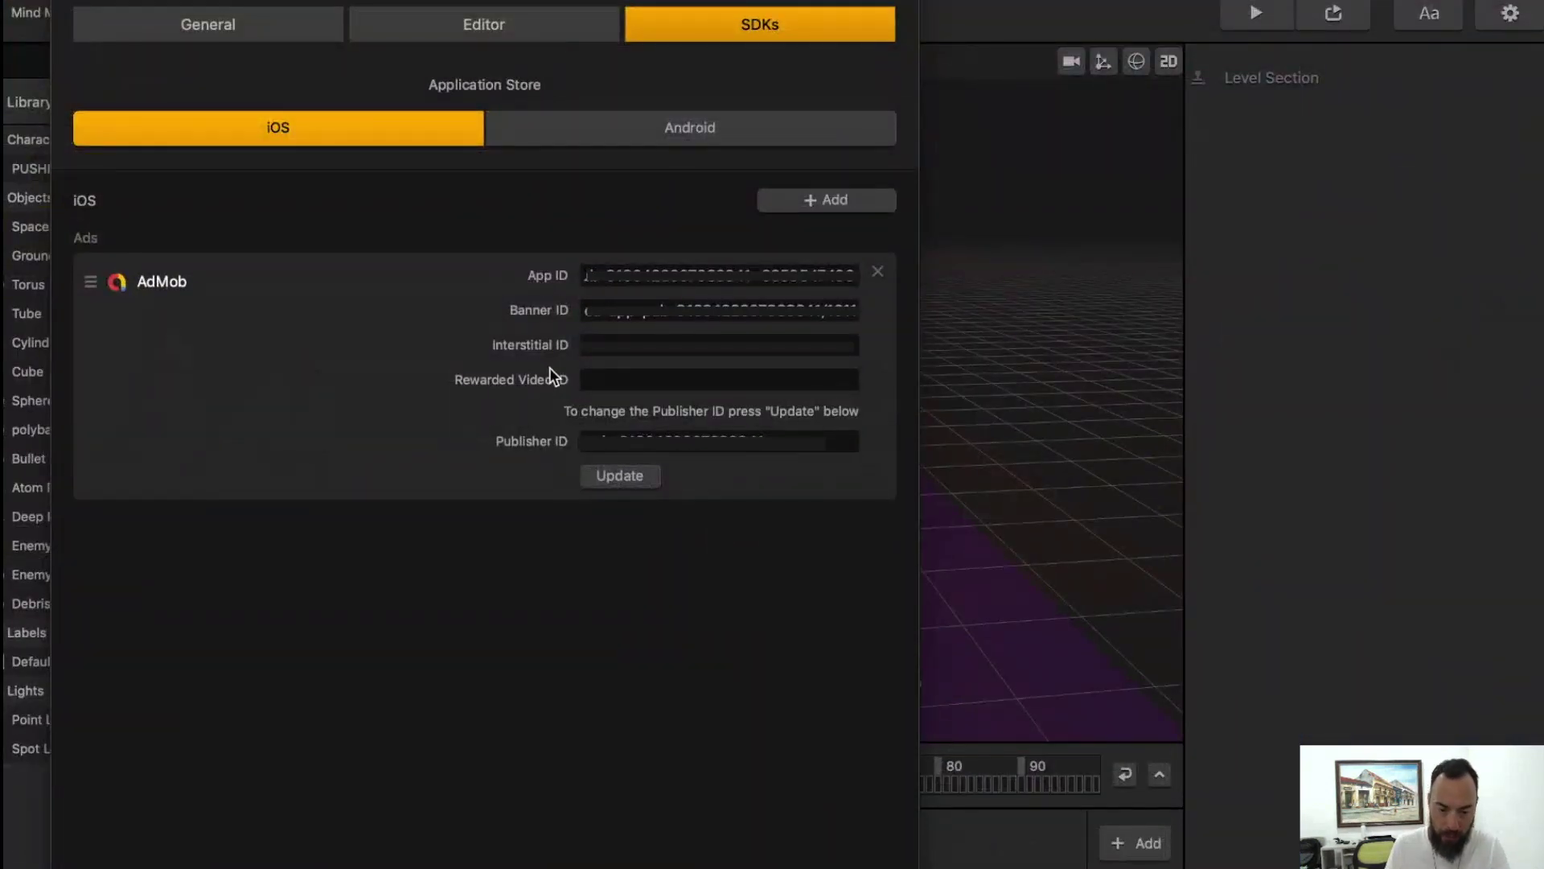
Enter the interstitial ad unit ID as the Interstitial ID in Buildbox's AdMob settings, then close the project settings.
left_click(605, 350)
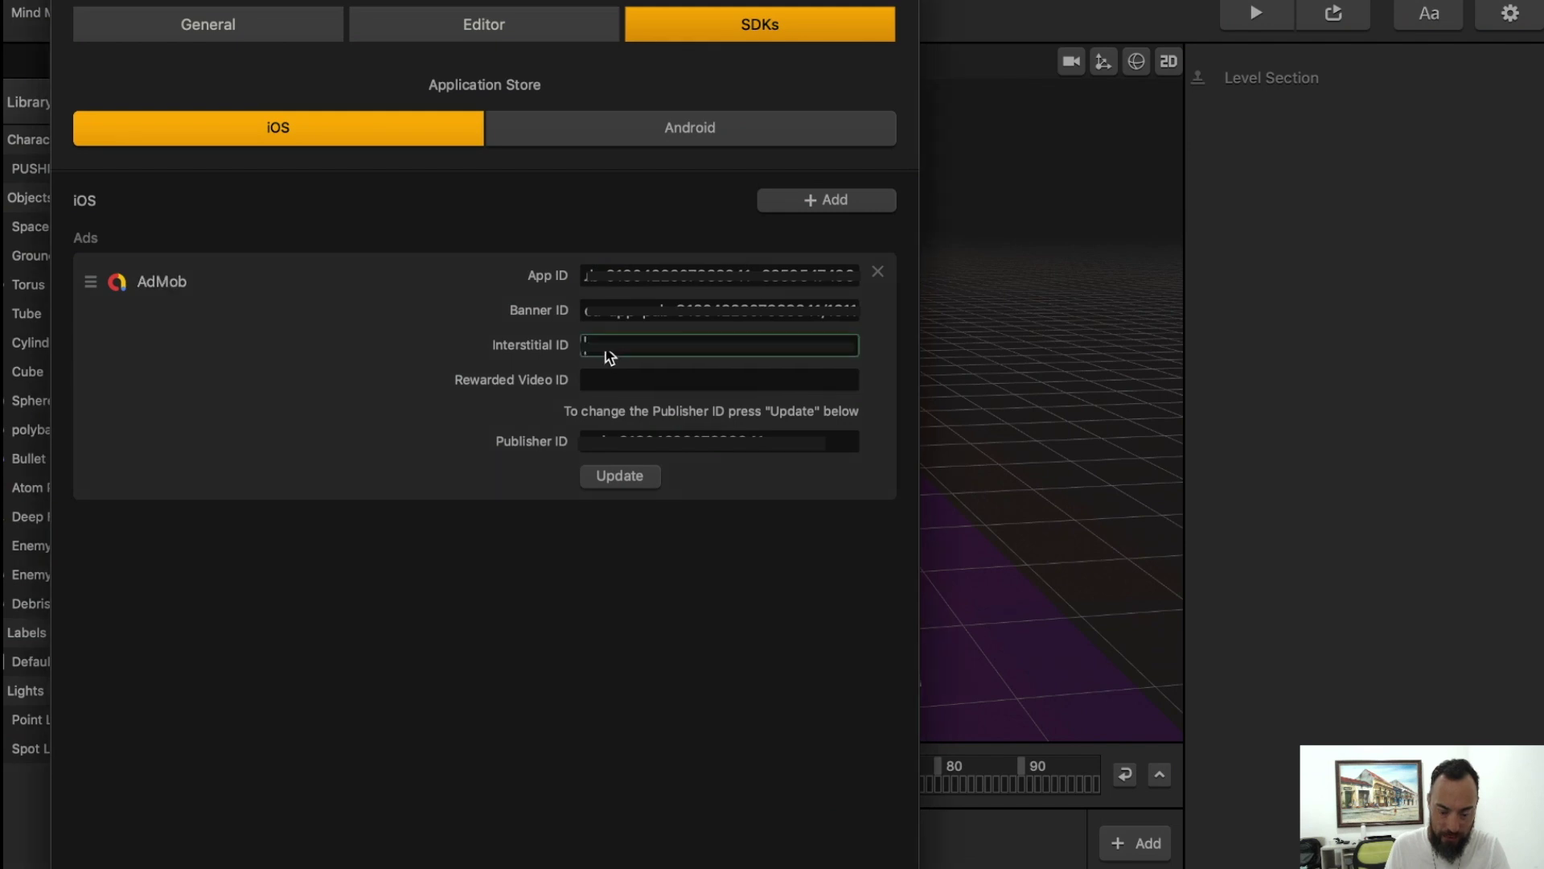
left_click(685, 383)
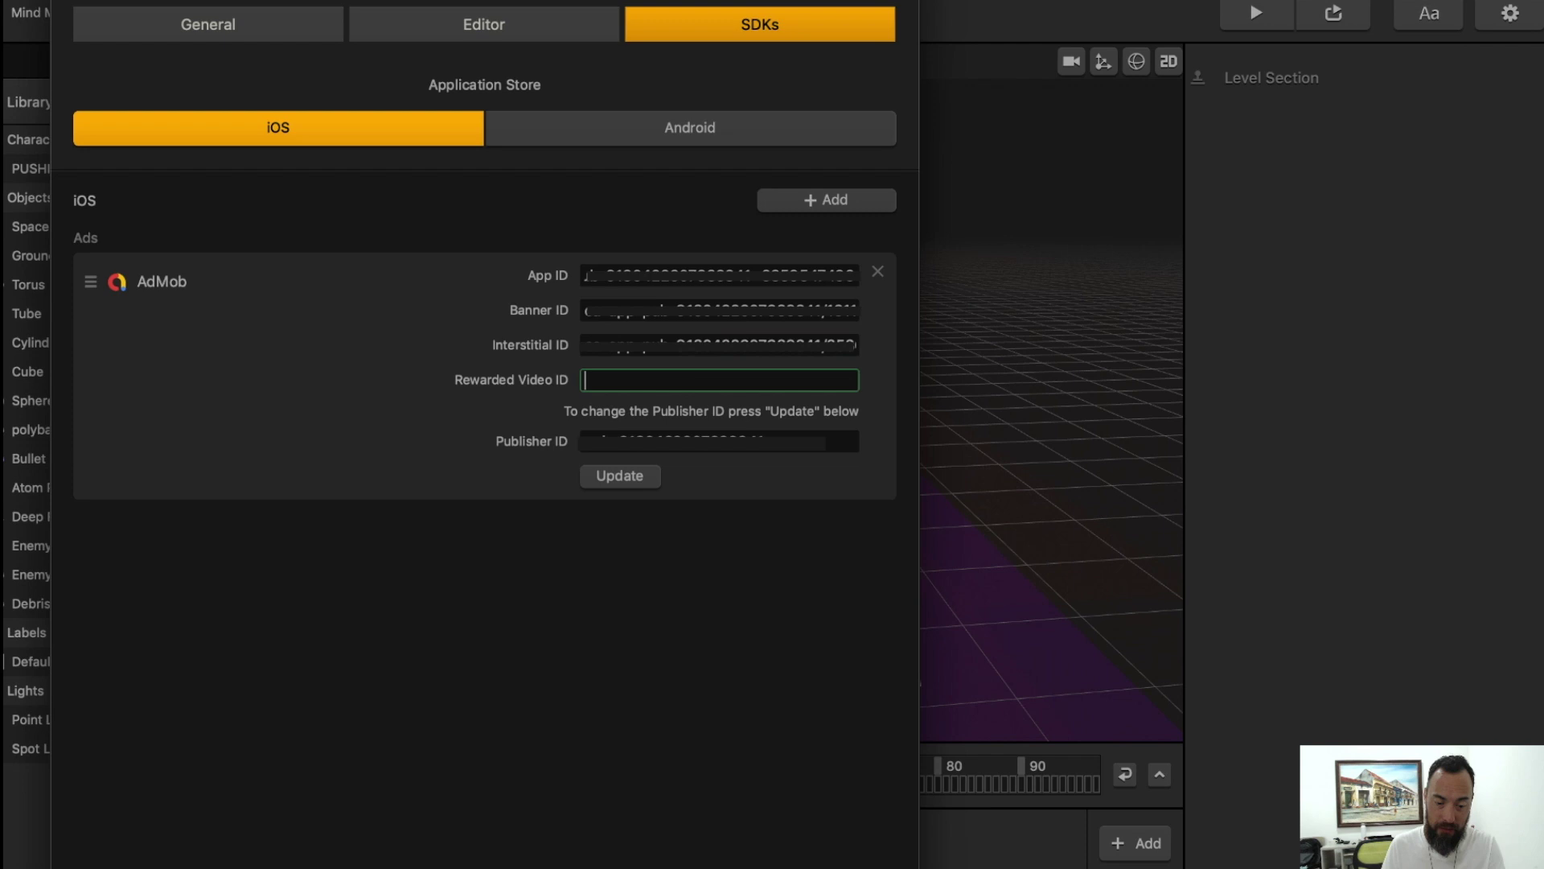
key("Escape")
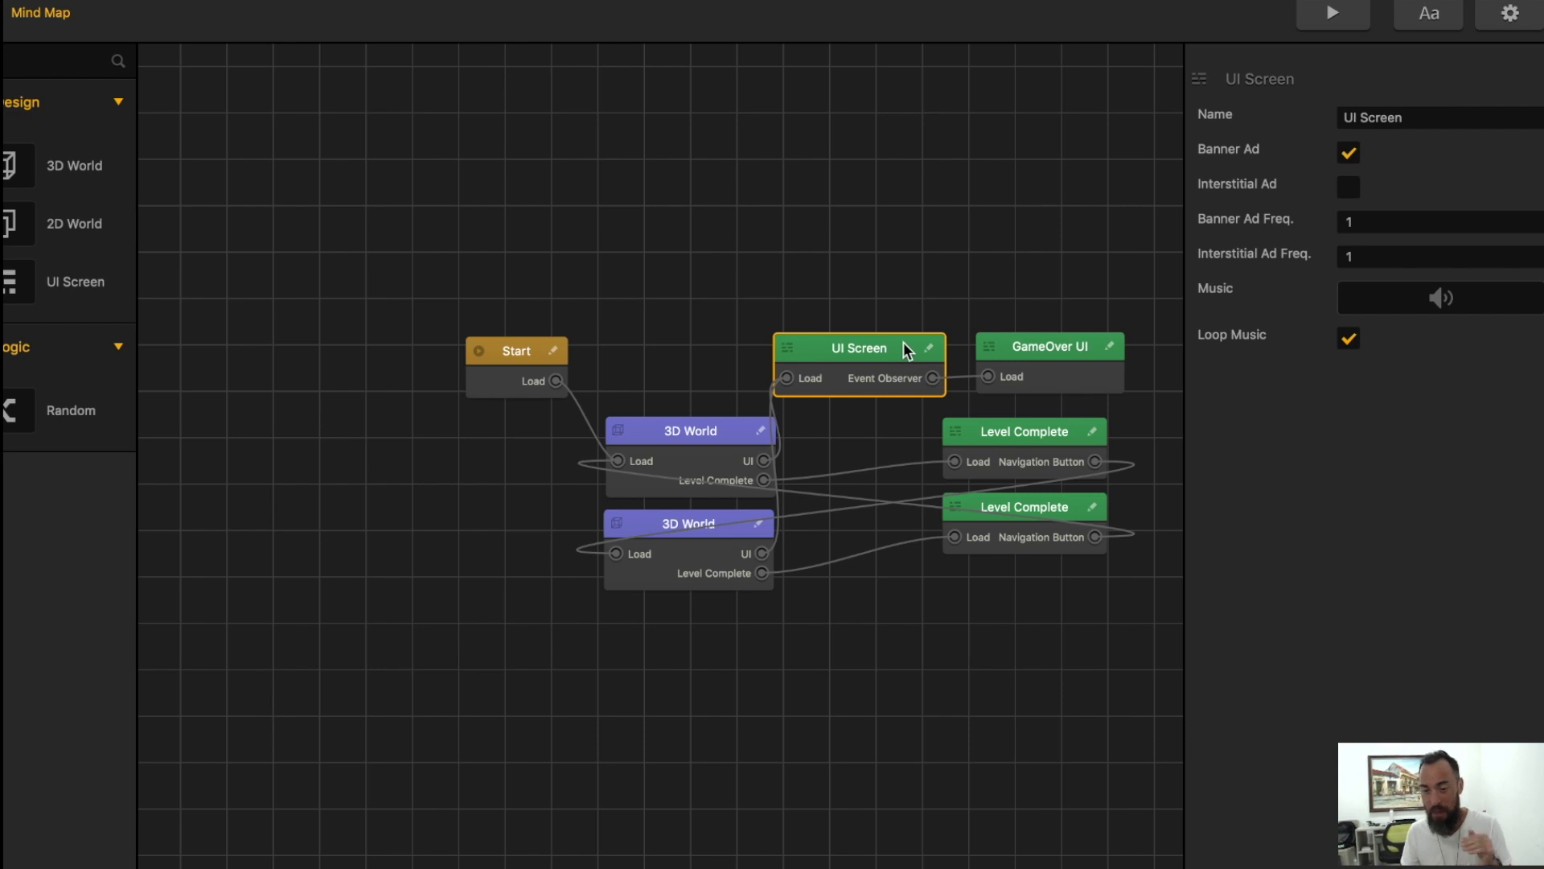
Examine the banner and interstitial ad options and frequencies of the UI Screen and GameOver UI nodes in the mind map.
scroll(903, 341, "down", 1)
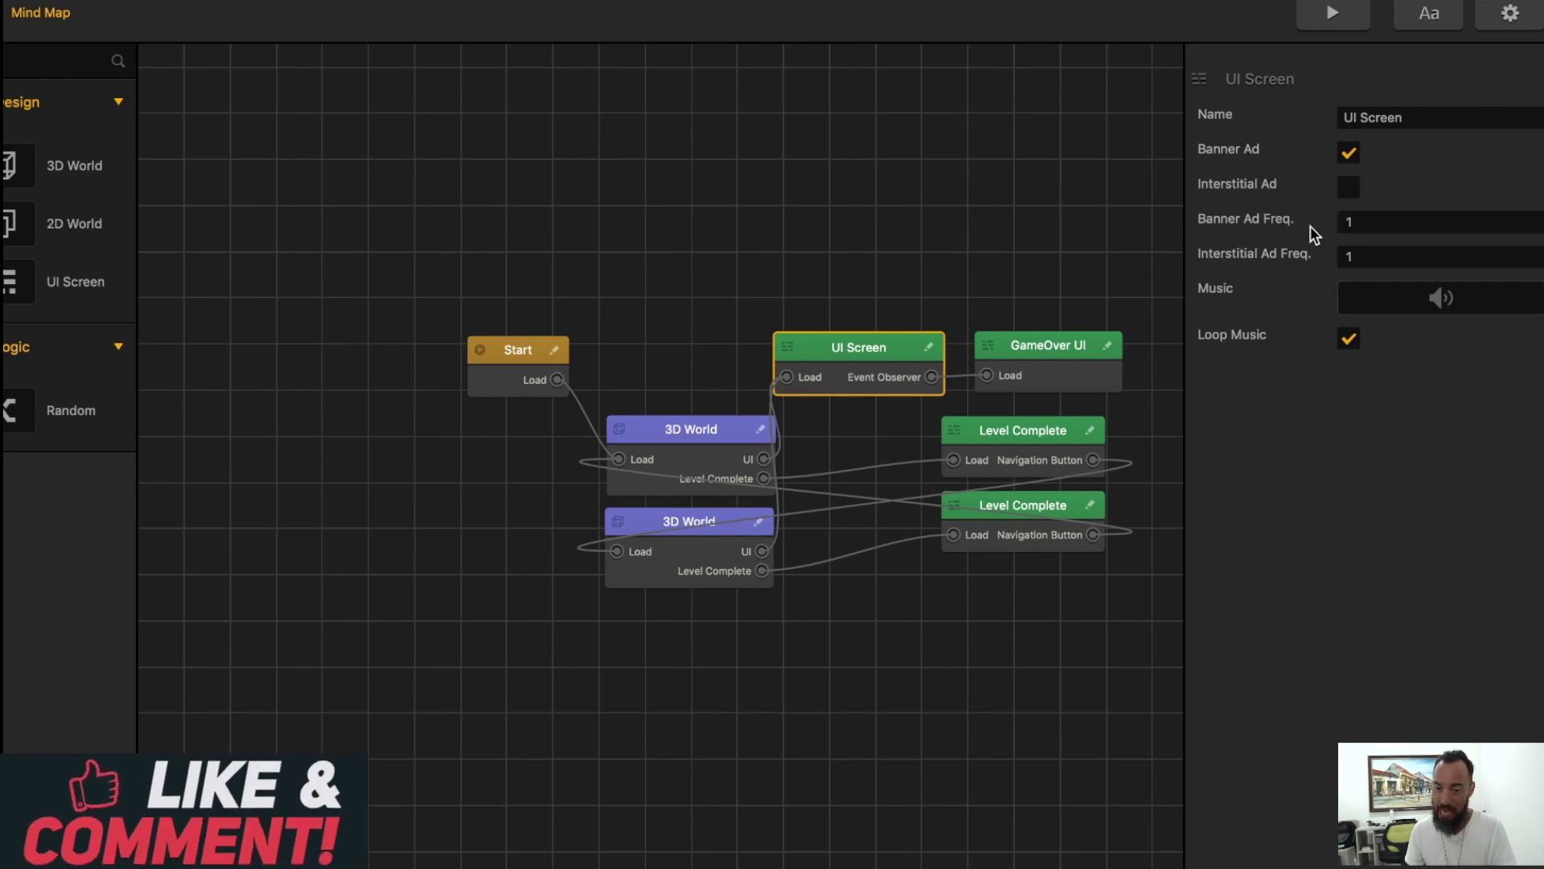
left_click(1364, 251)
scroll(1106, 231, "down", 1)
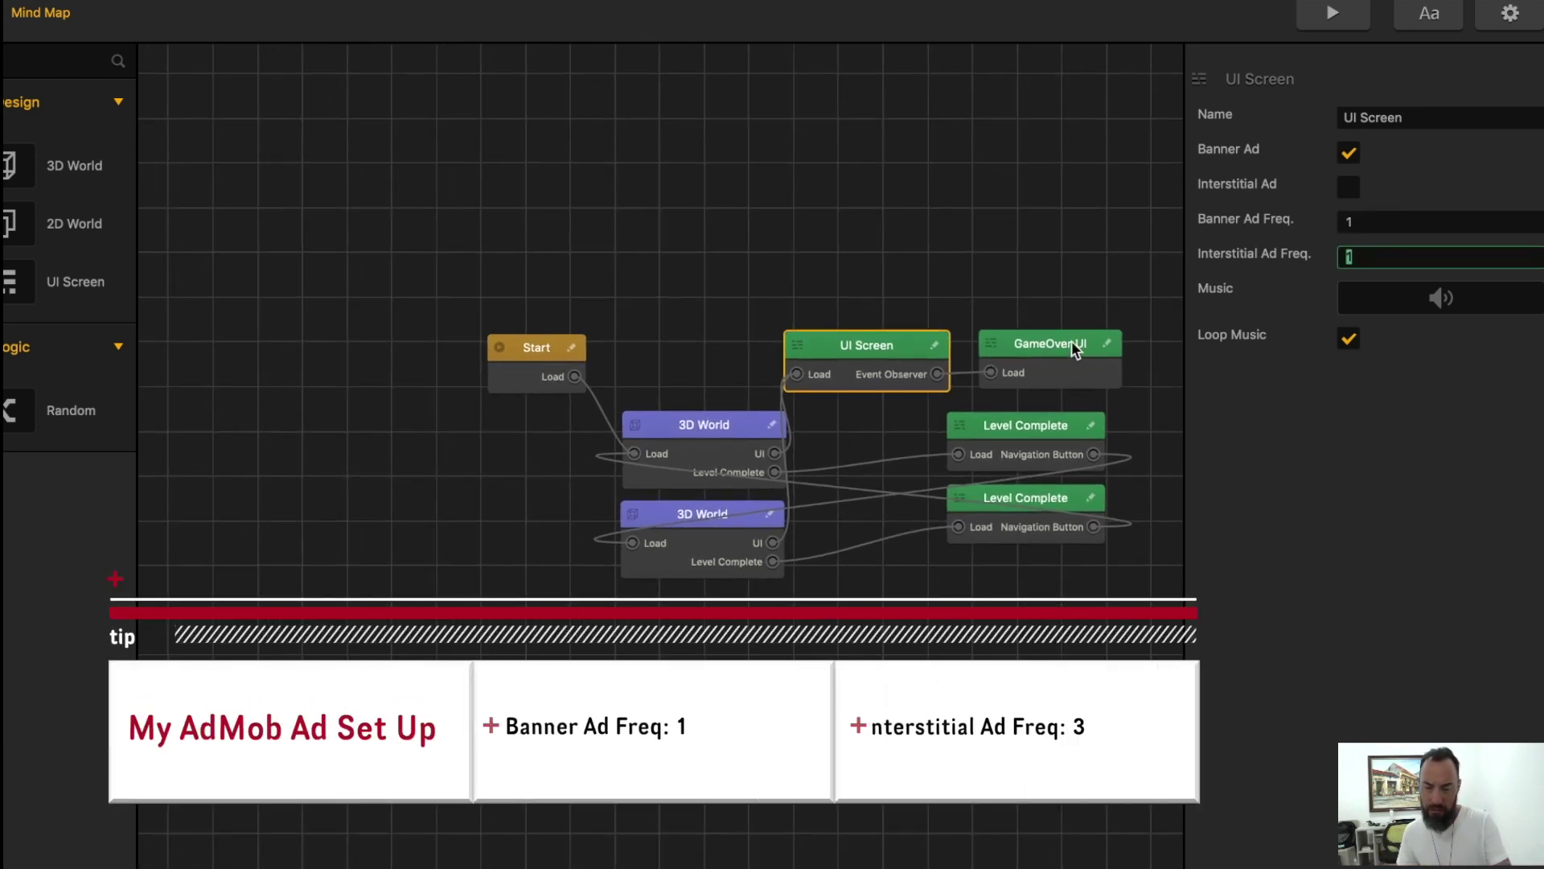
left_click(1072, 343)
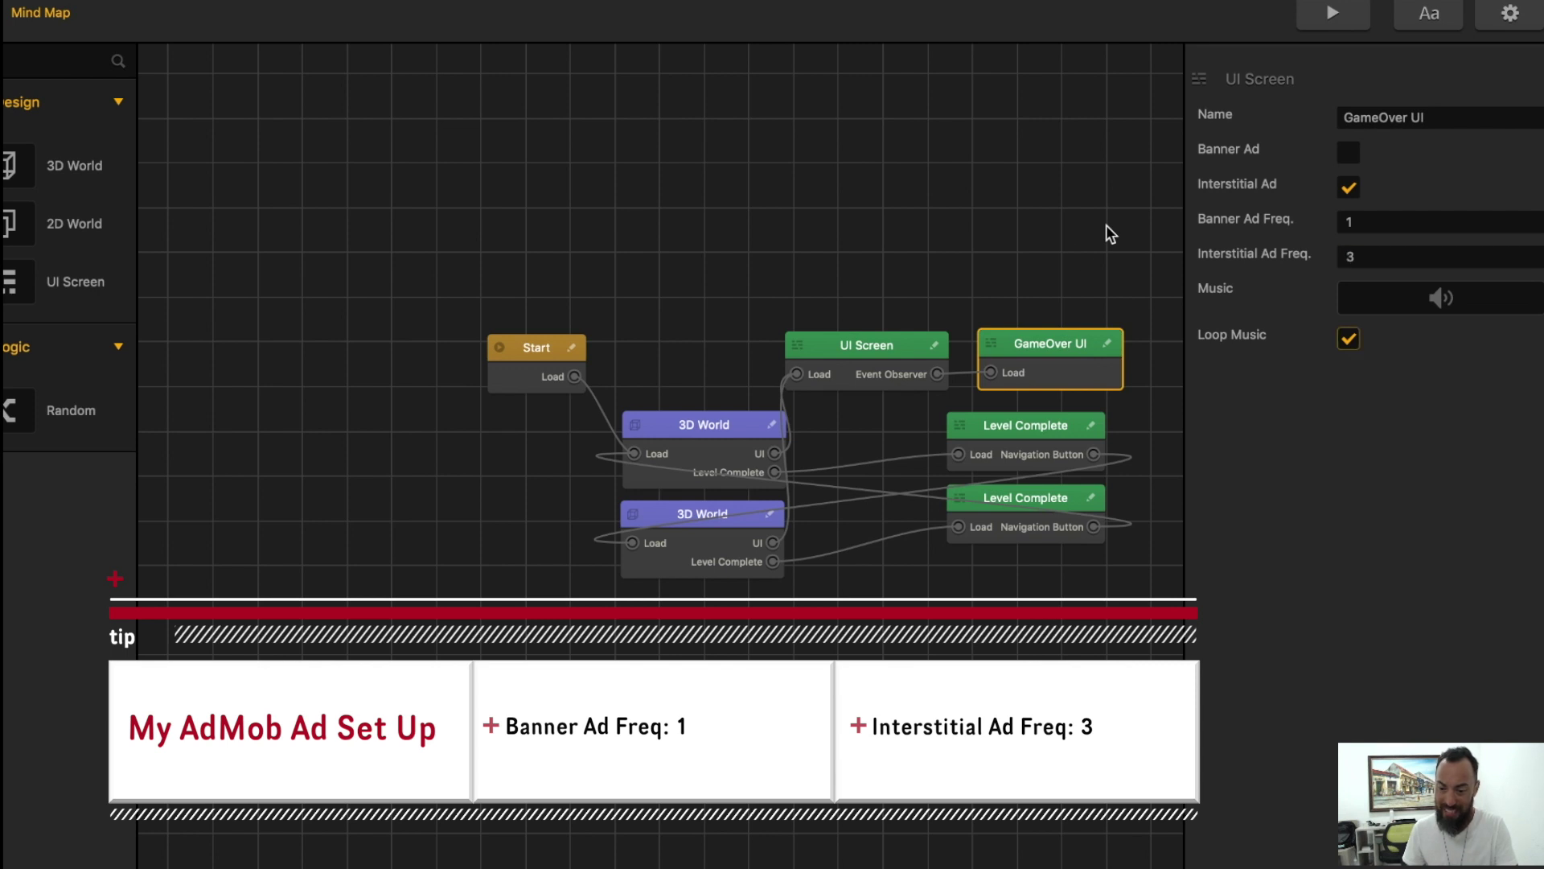
left_click(933, 358)
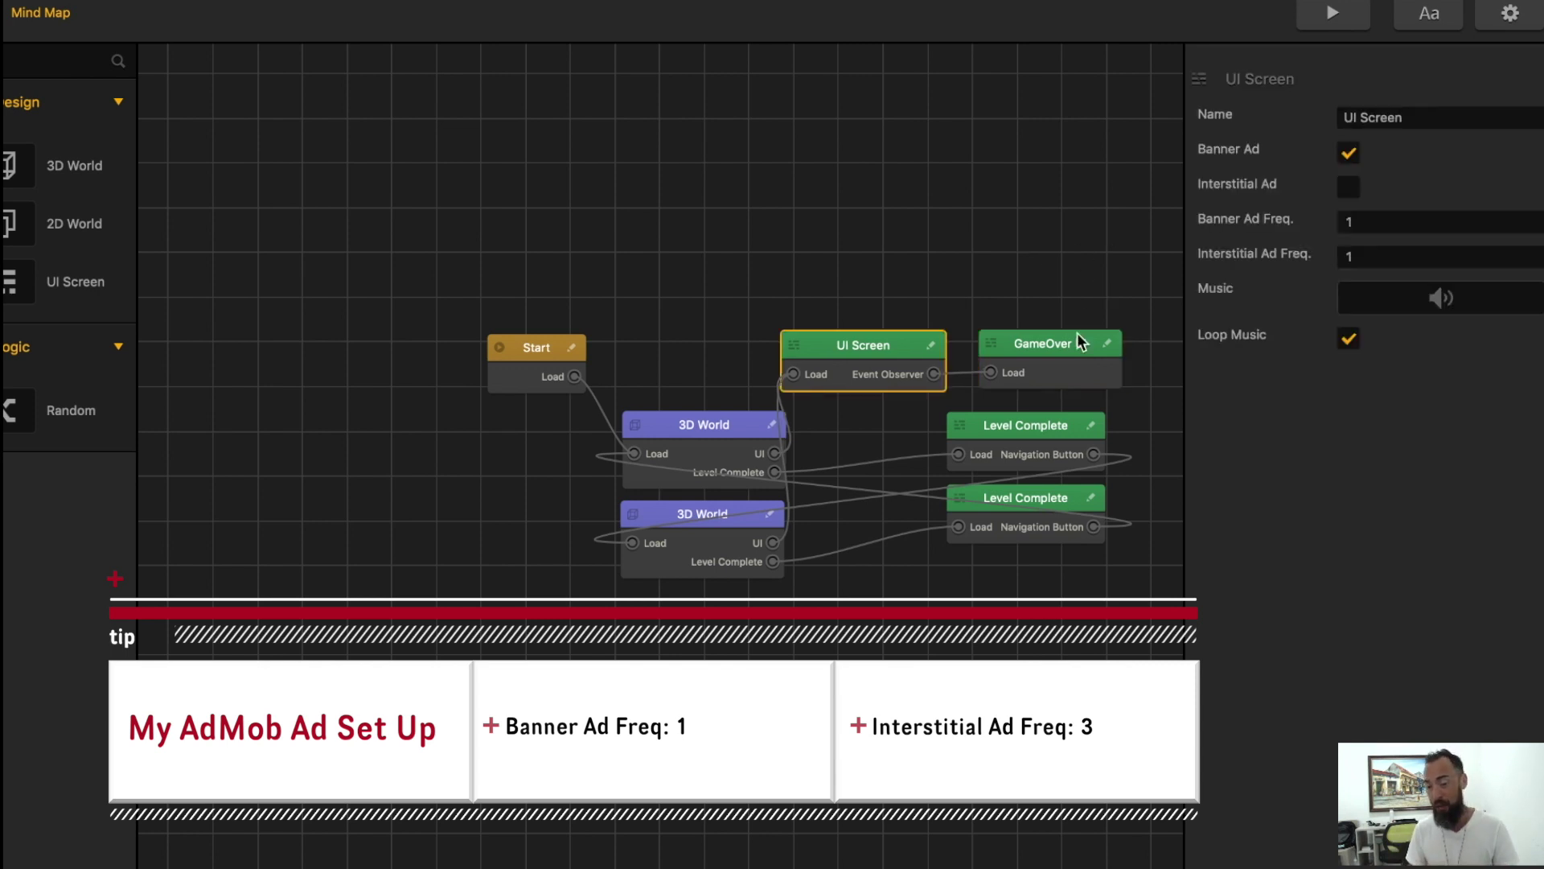
left_click_drag(1077, 332, 1073, 330)
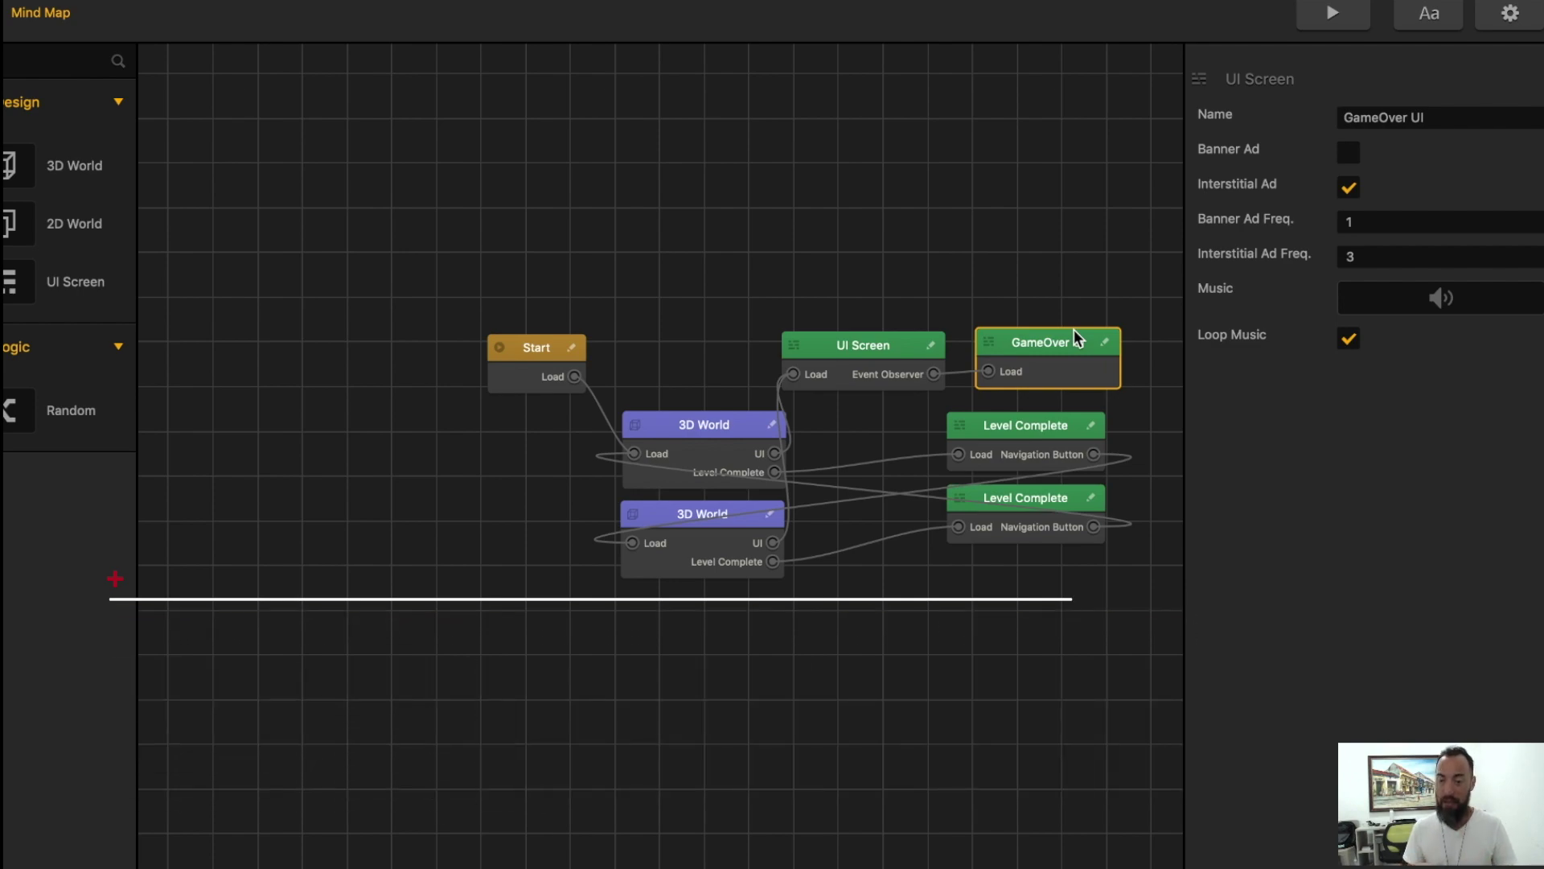